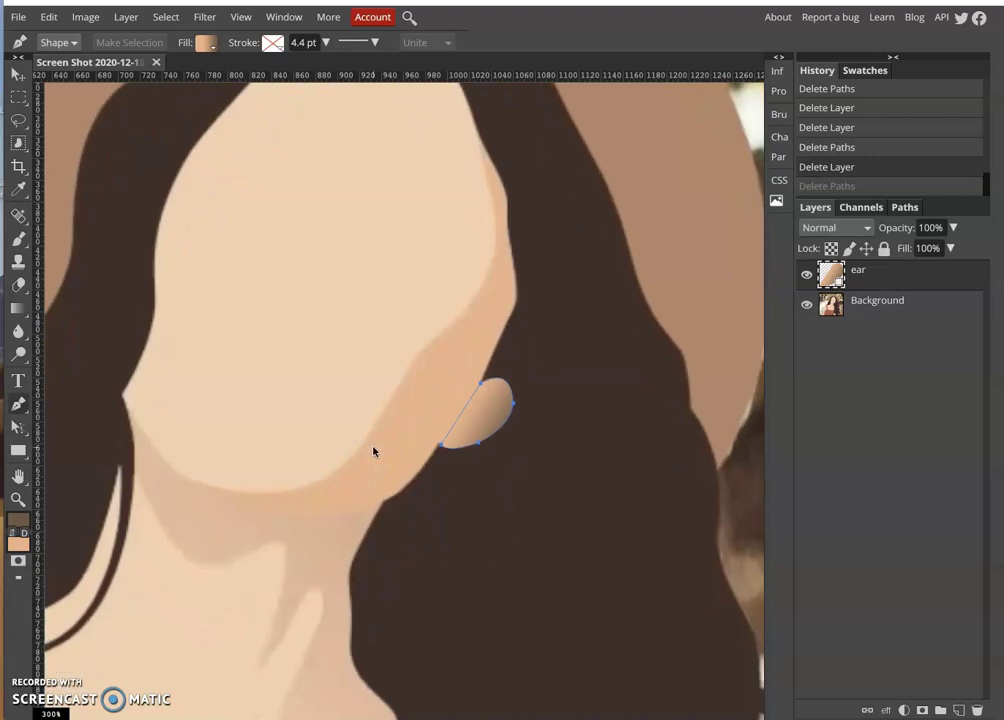
- Hide the existing ear layer so the original ear in the background image can be traced
scroll(373, 451, up, 1)
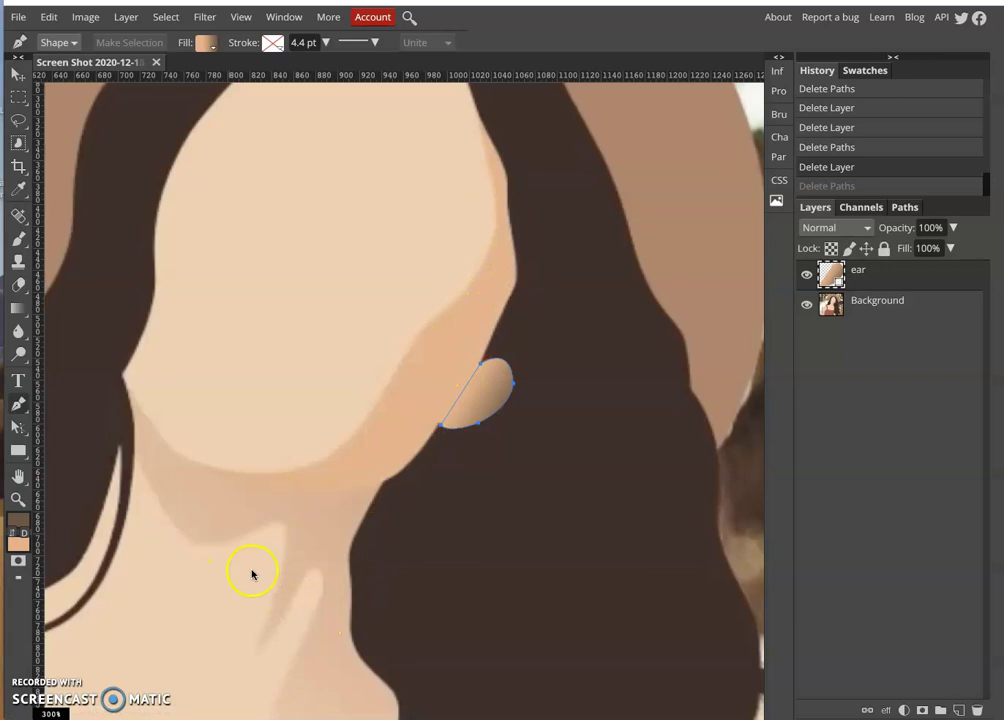
click(806, 274)
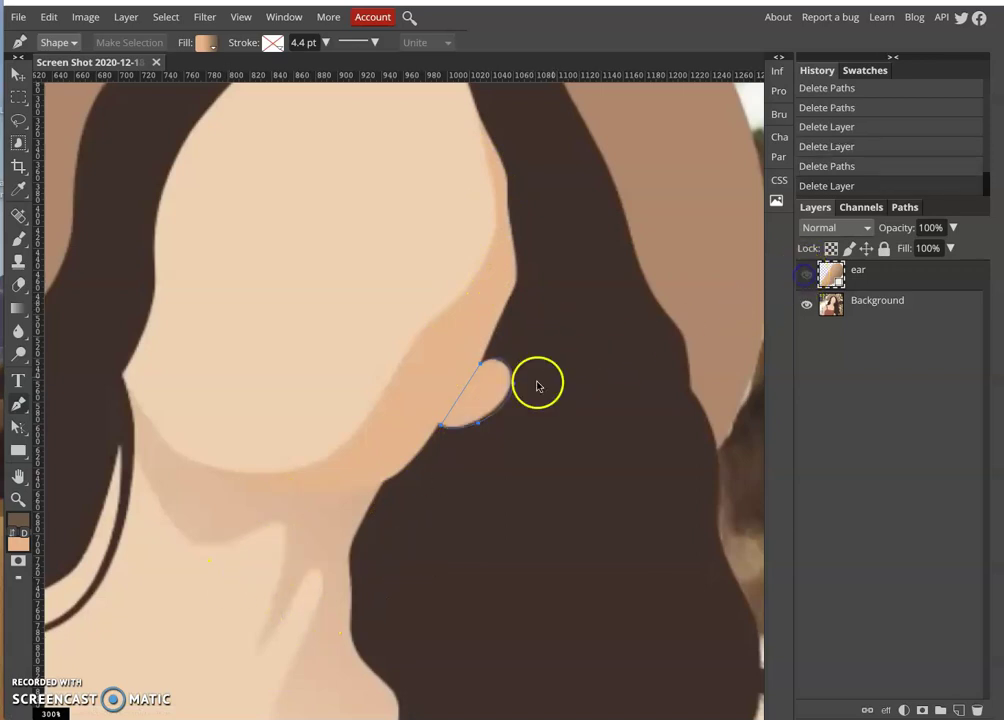
click(576, 434)
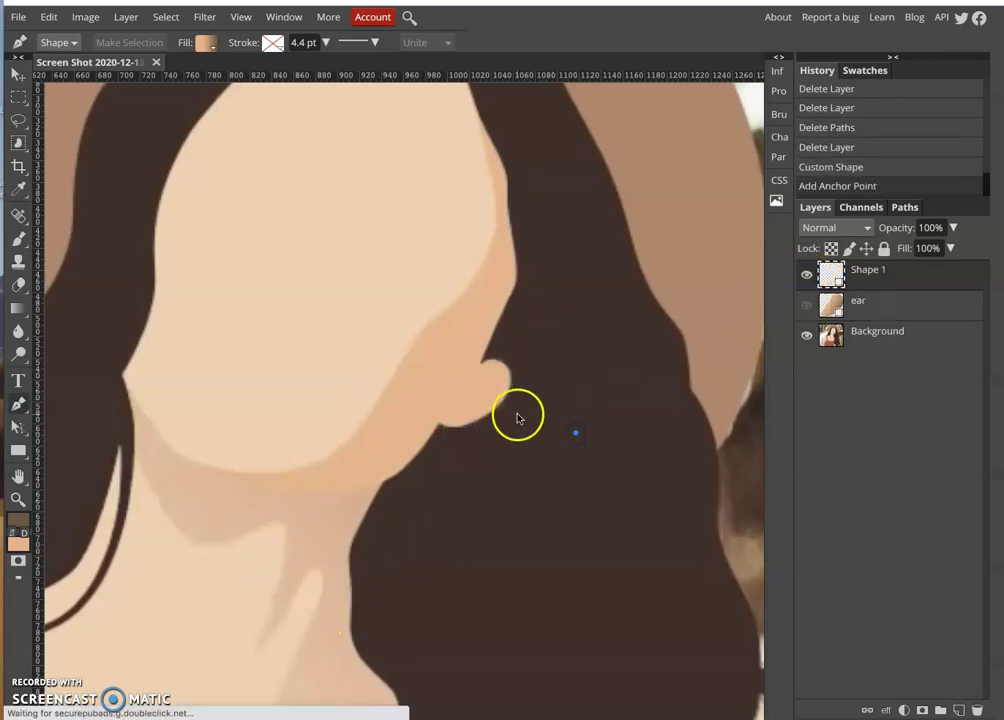
key(ctrl+z)
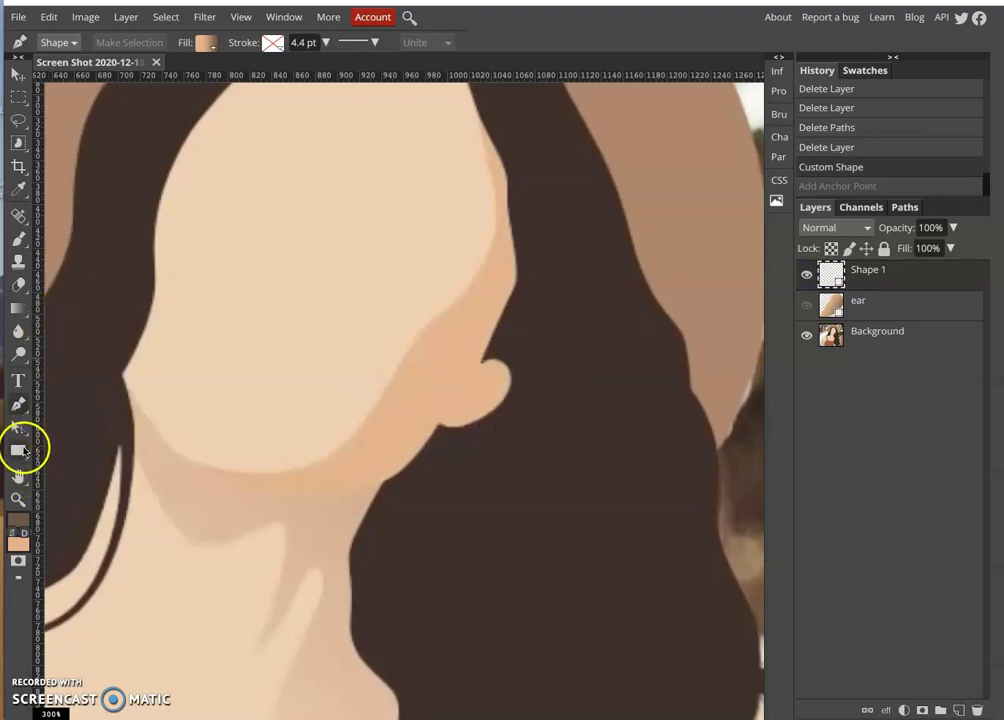
click(22, 407)
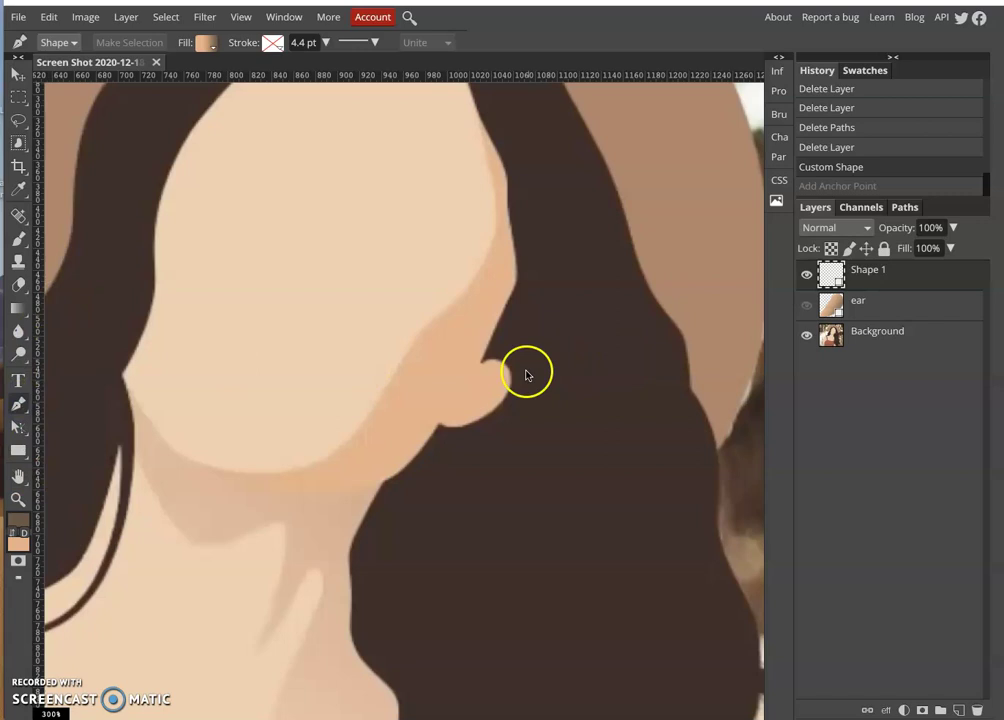
- Start a new Pen tool shape with an anchor point where the ear's upper edge meets the face
click(481, 366)
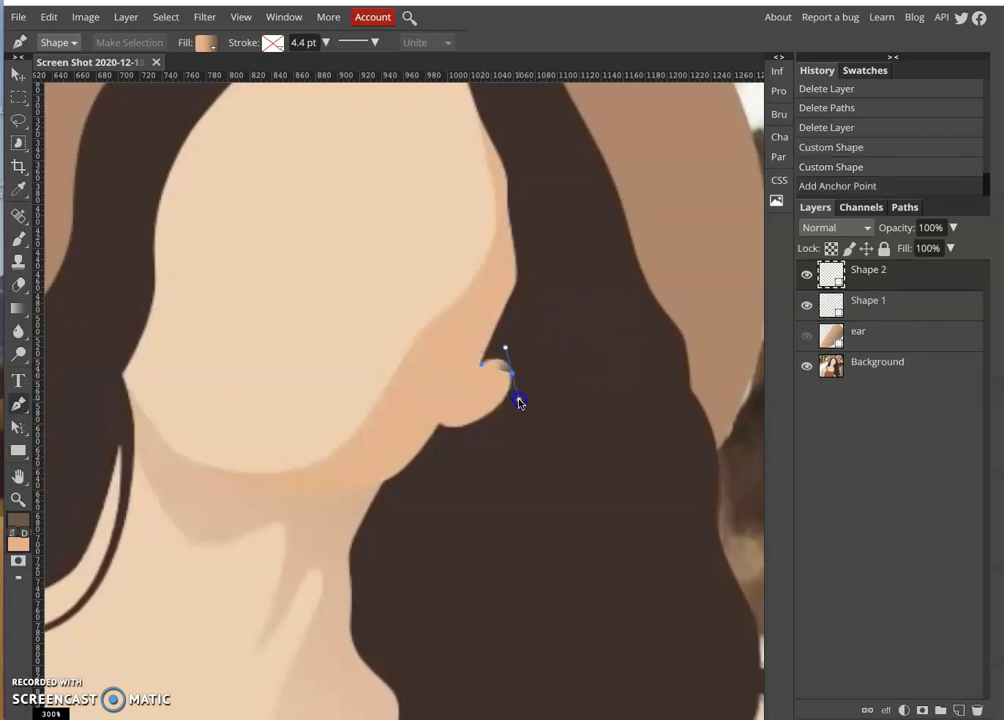
drag(520, 403, 518, 394)
key(ctrl+z)
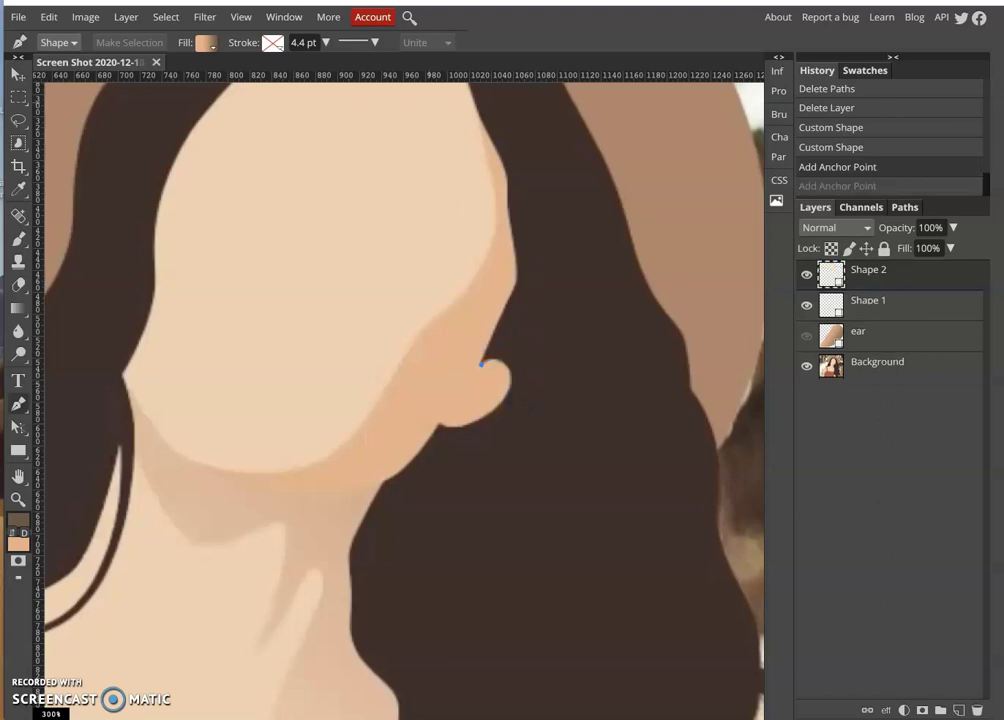
- Give the new ear shape no fill and a solid black stroke
click(207, 45)
click(253, 71)
click(272, 42)
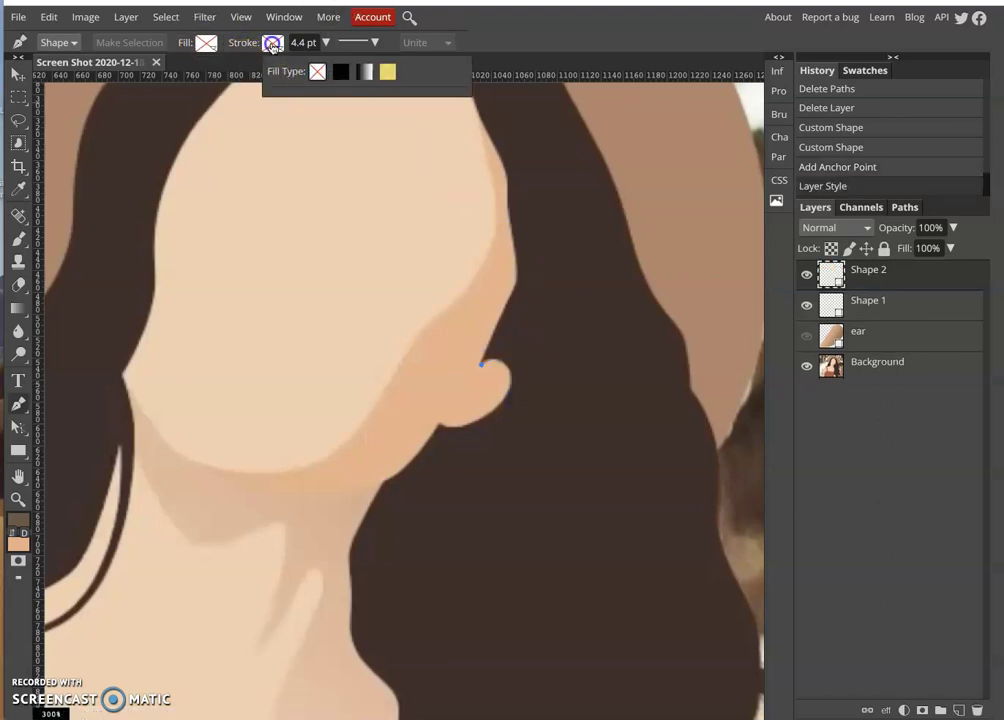
click(355, 72)
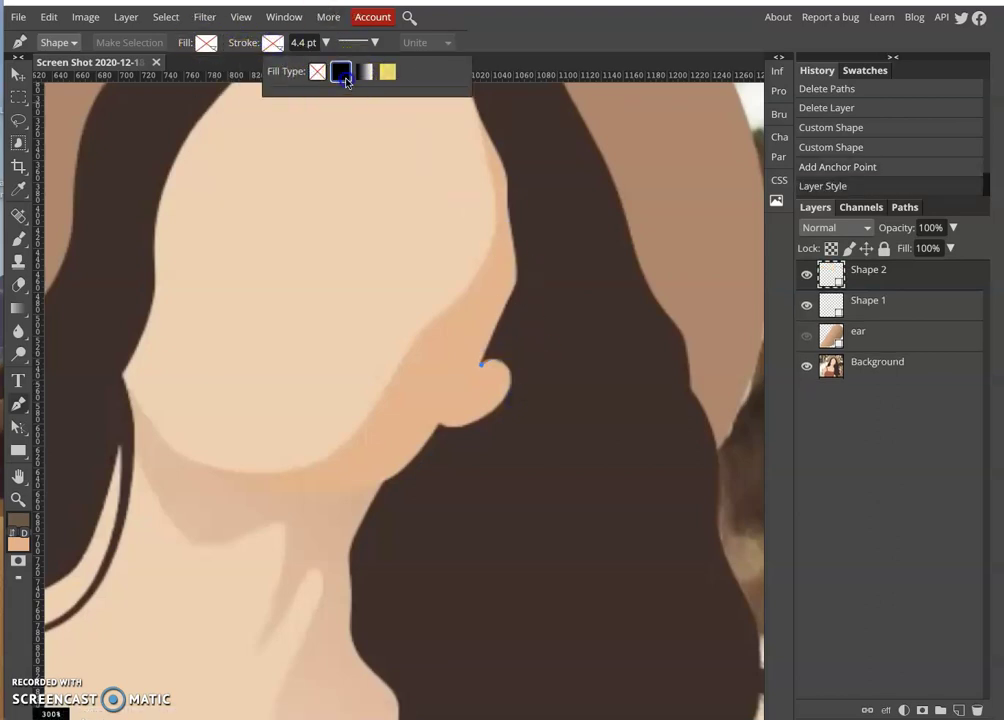
click(567, 205)
key(ctrl+z)
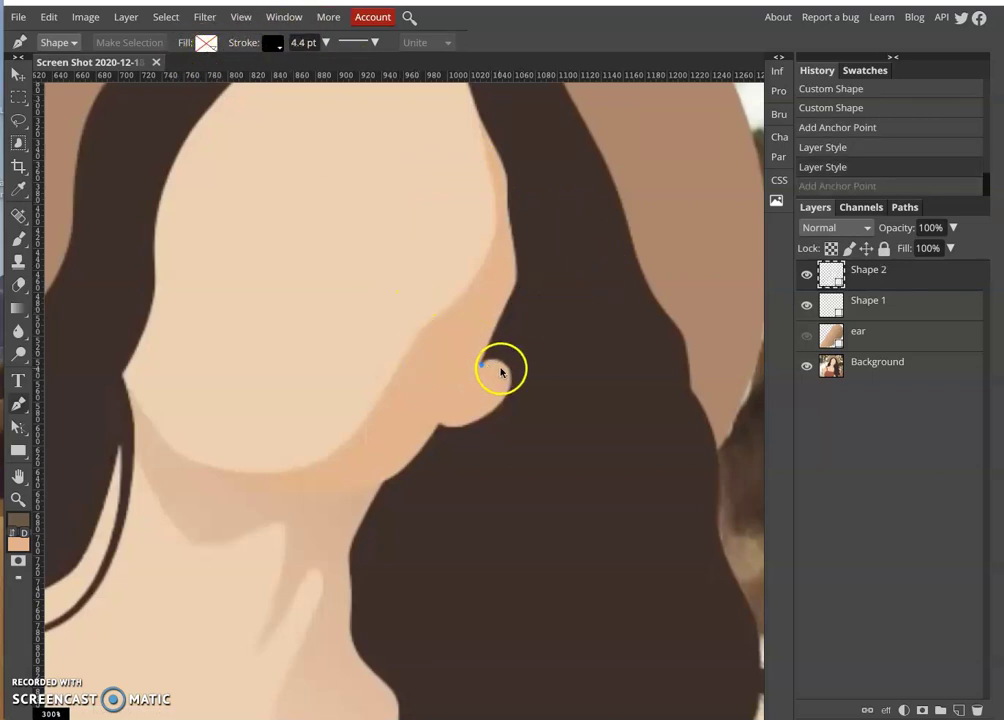
- Trace the ear's outer curve down to the earlobe with curved anchor points and close the path at its start
drag(509, 387, 509, 419)
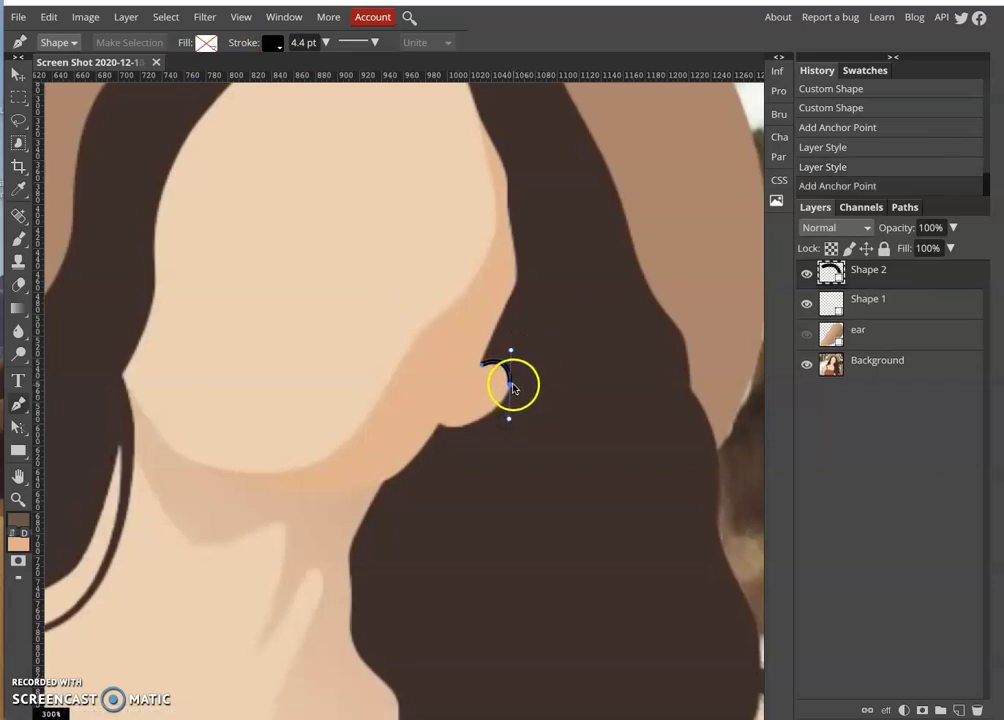
click(511, 388)
drag(471, 423, 447, 433)
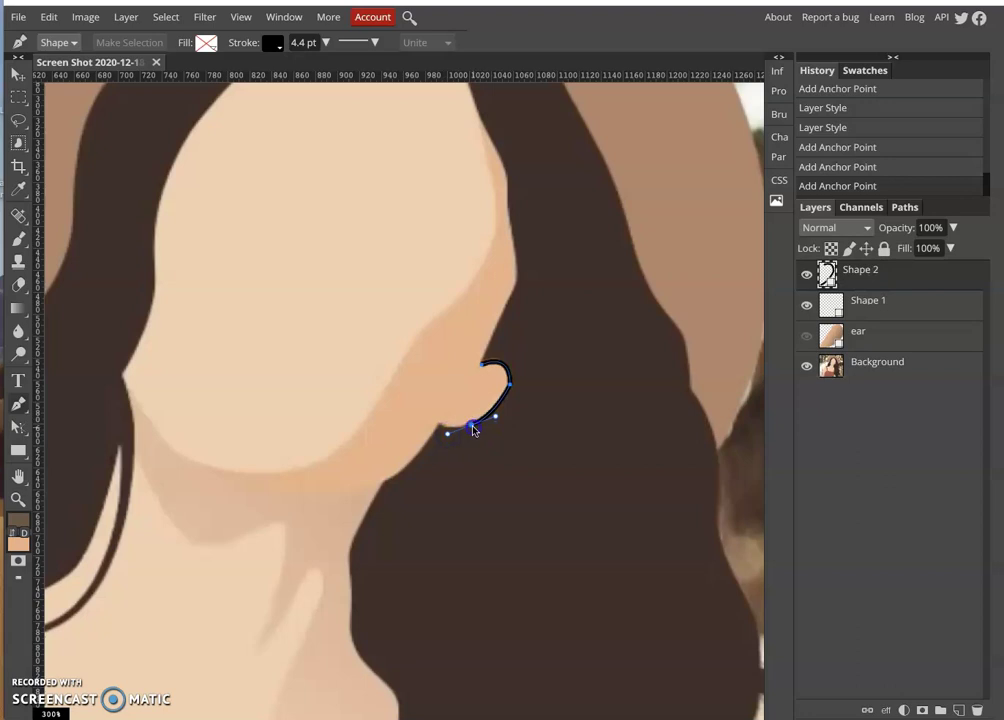
click(439, 422)
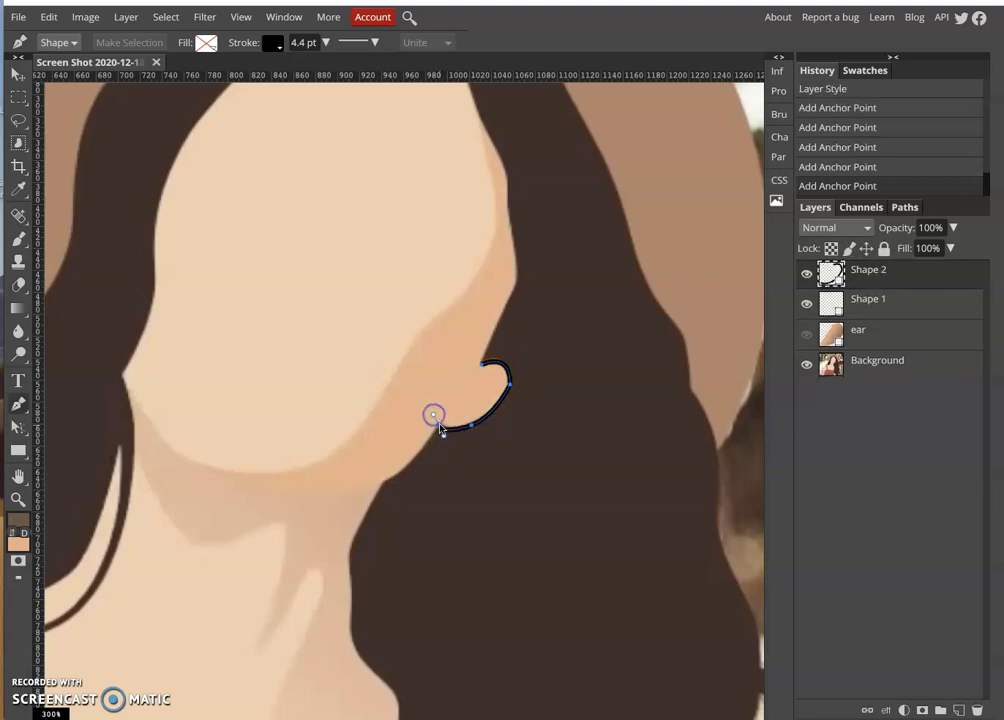
click(439, 426)
mouse_move(489, 363)
mouse_down()
mouse_move(480, 371)
mouse_move(488, 361)
mouse_up()
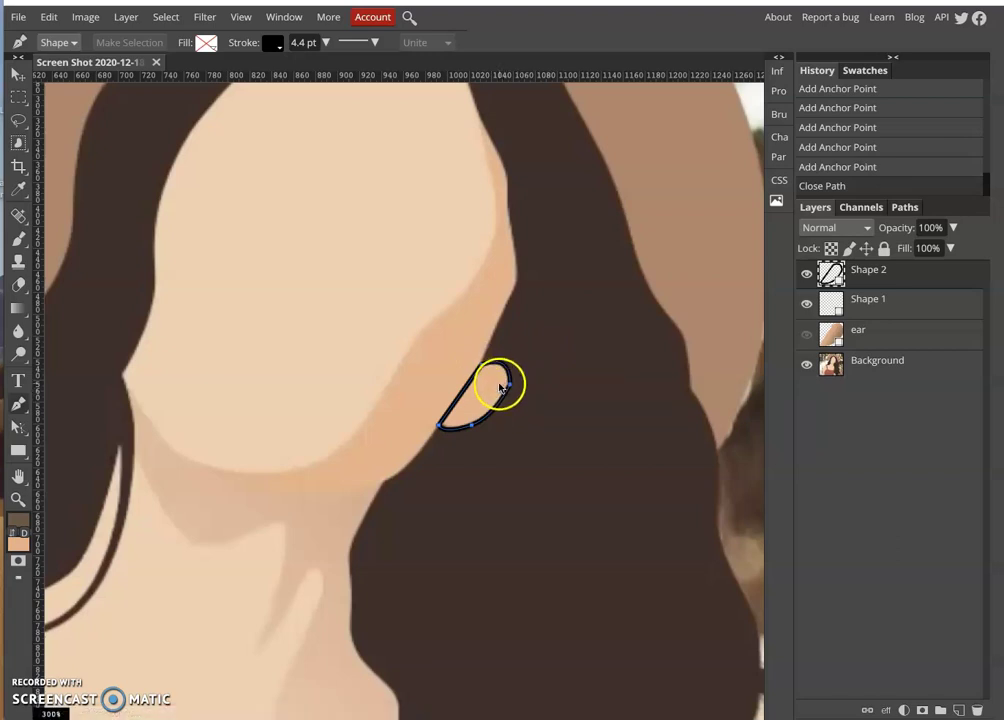
- Try reopening the ear path and routing its inner side through two extra points on the cheek before closing it
drag(462, 425, 477, 388)
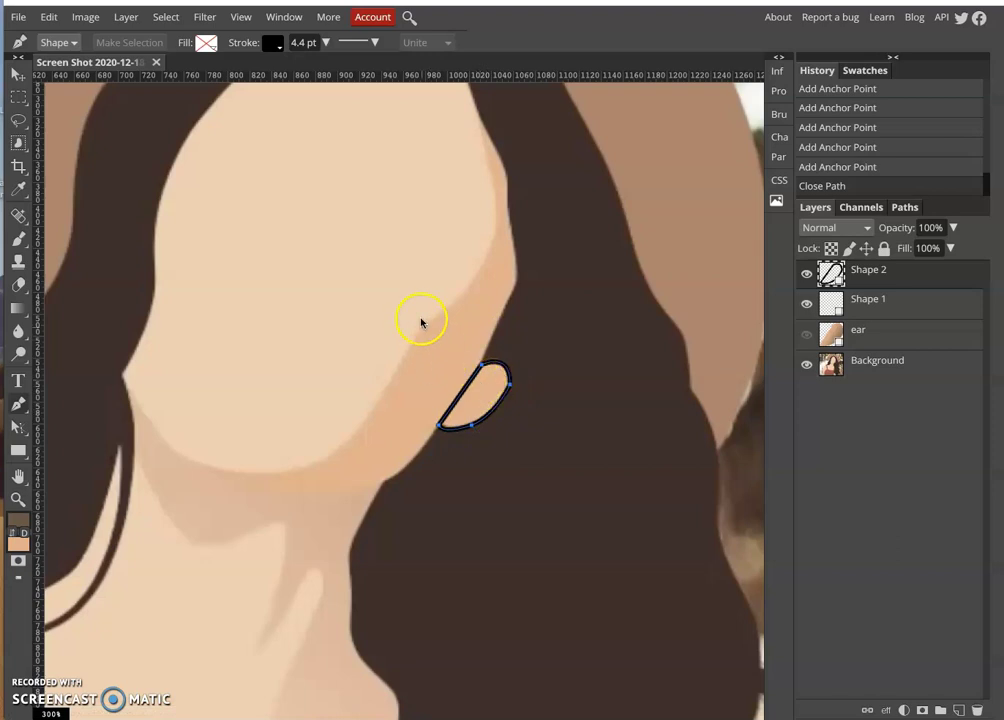
key(ctrl+z)
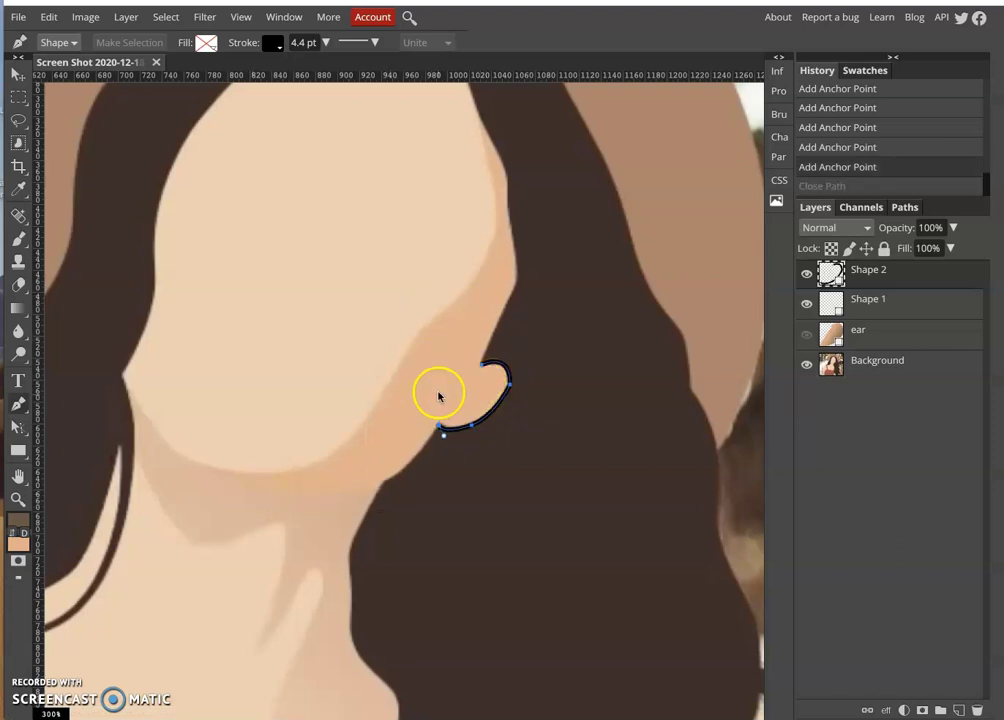
click(427, 398)
click(455, 358)
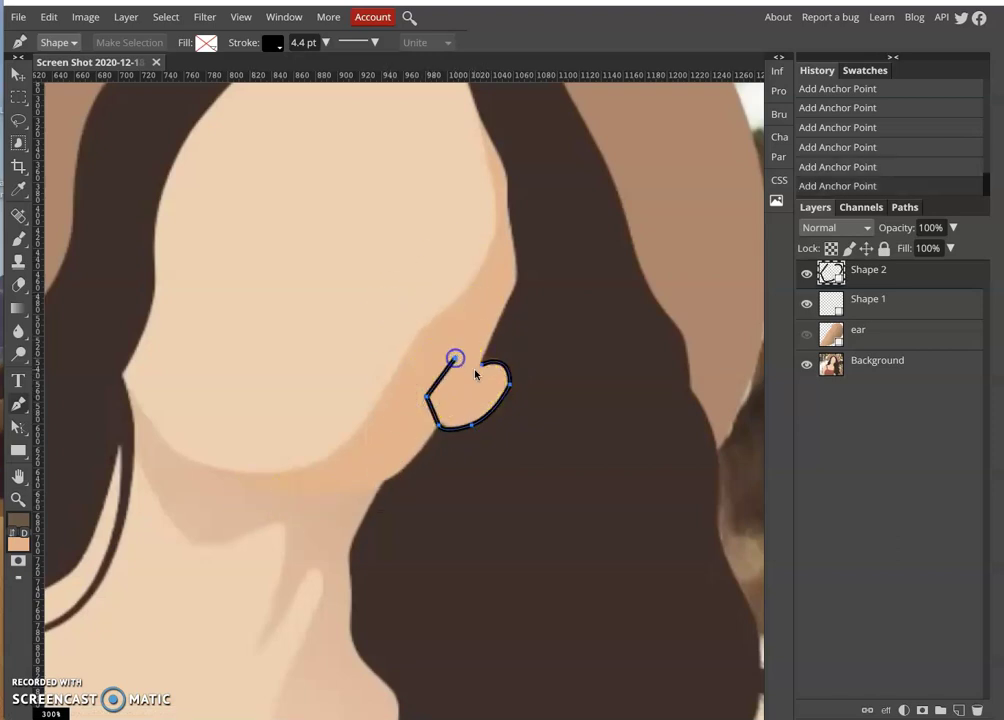
click(482, 366)
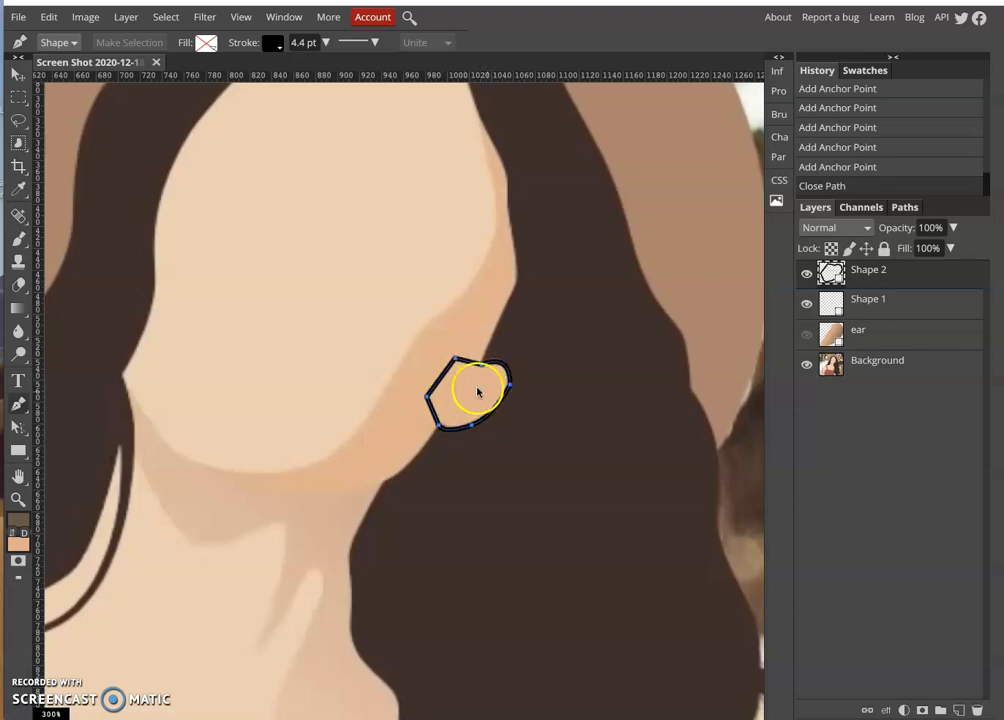
- Undo the extra cheek points and close the ear path straight from the earlobe to its starting point
key(ctrl+z)
key(ctrl+z)
key(ctrl+z)
key(ctrl+z)
key(ctrl+z)
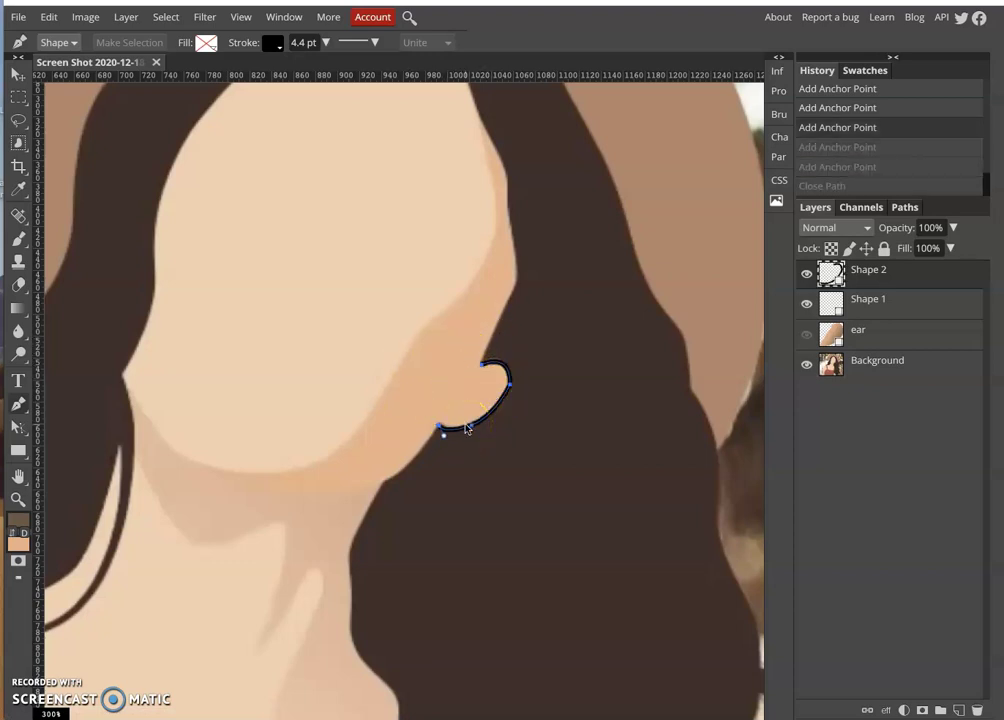
key(ctrl+shift+z)
key(ctrl+shift+z)
click(483, 366)
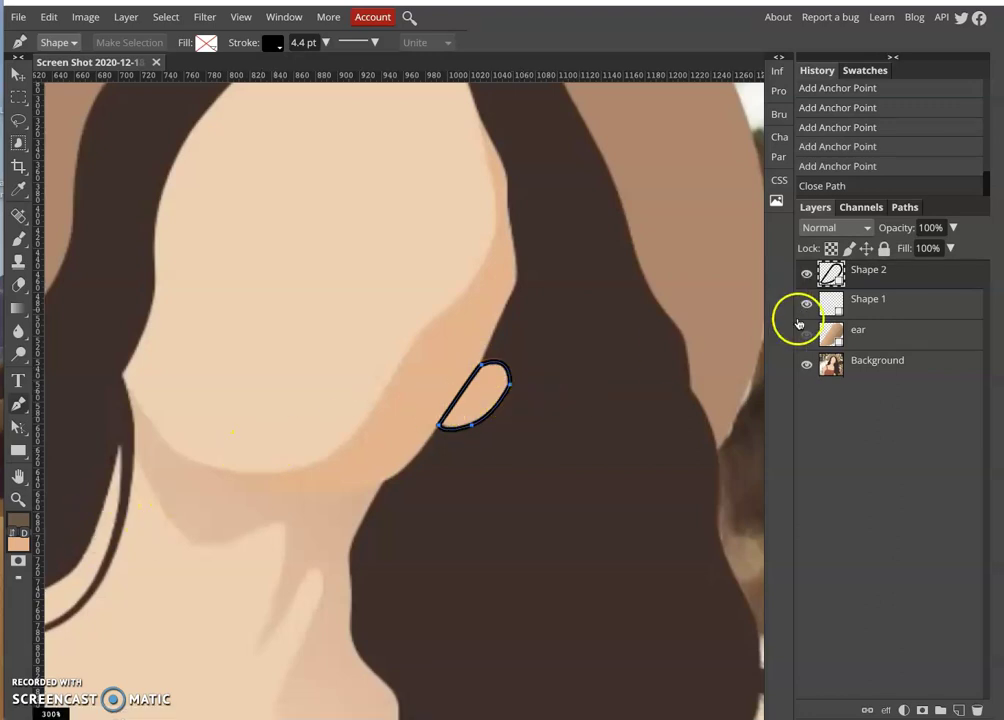
- Check the traced ear outline on its own by temporarily hiding the Background layer
click(806, 368)
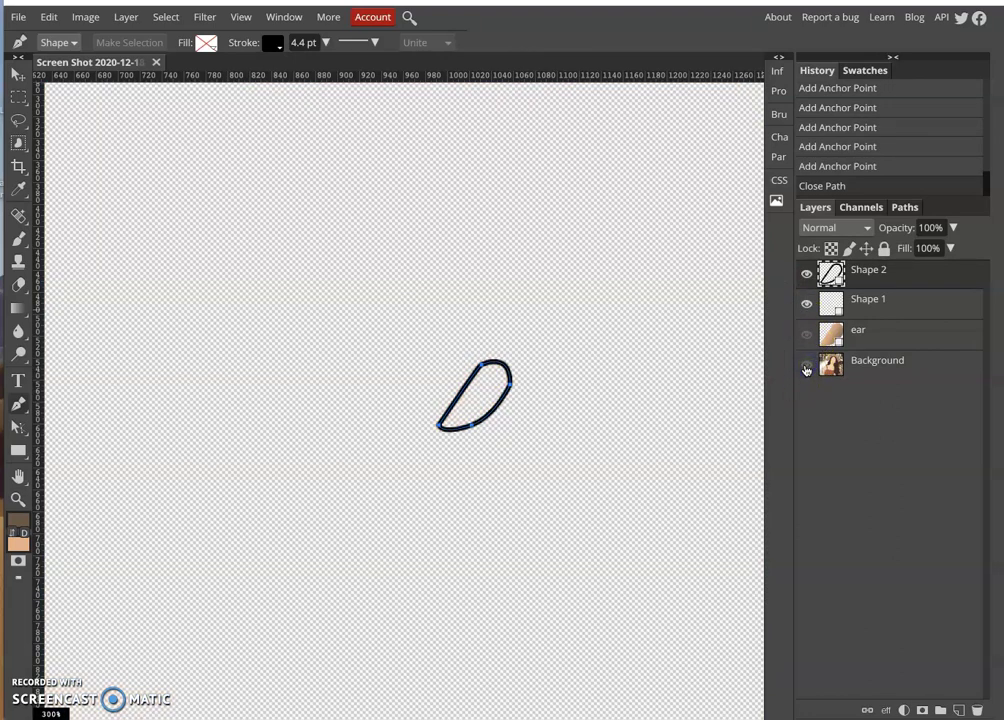
click(806, 368)
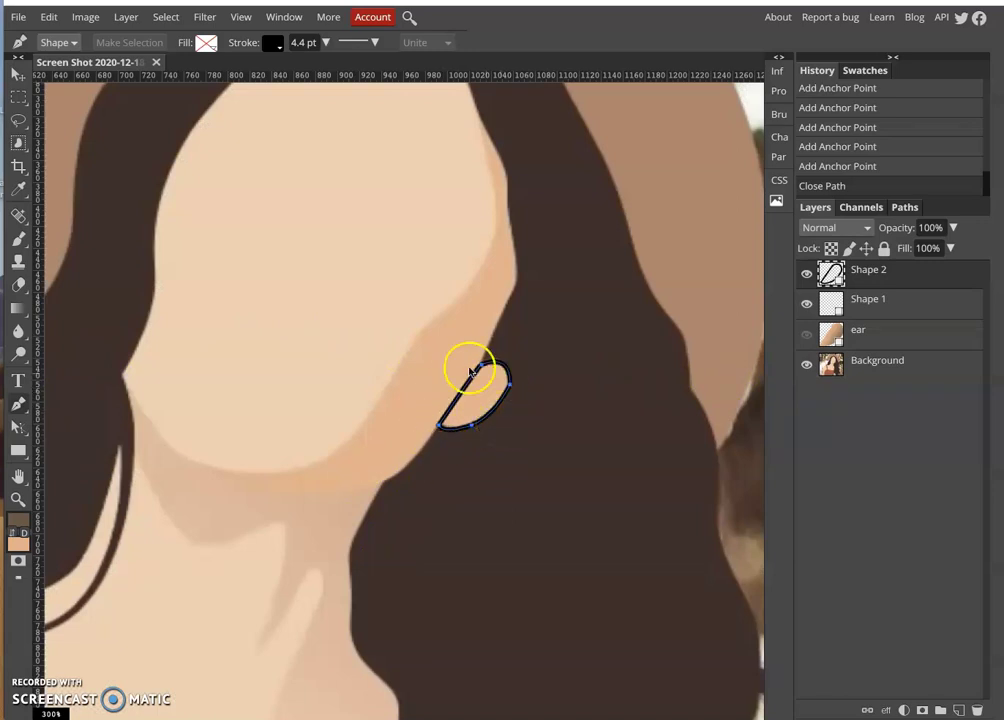
- Sample the ear's skin tone, efb285, from the image as the foreground colour
click(24, 192)
click(485, 390)
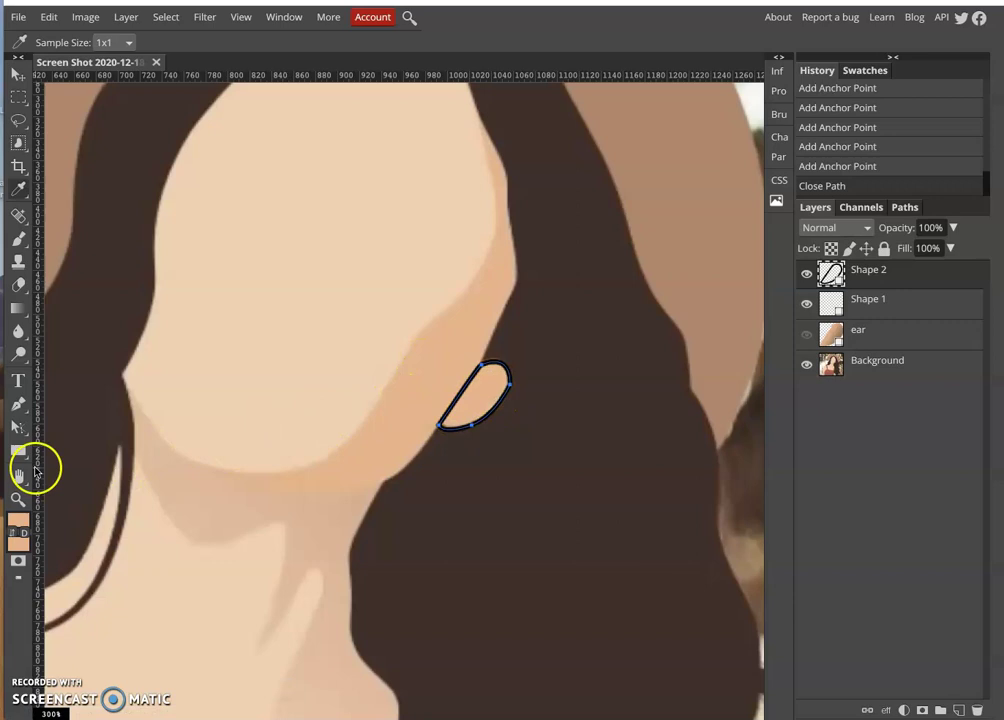
click(18, 521)
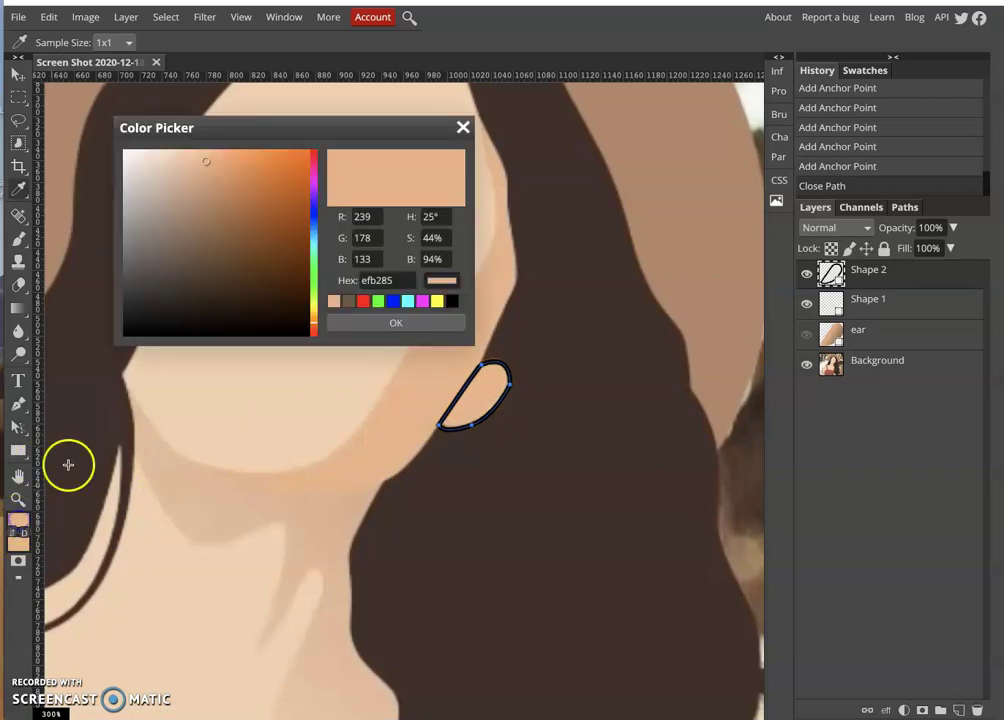
click(354, 324)
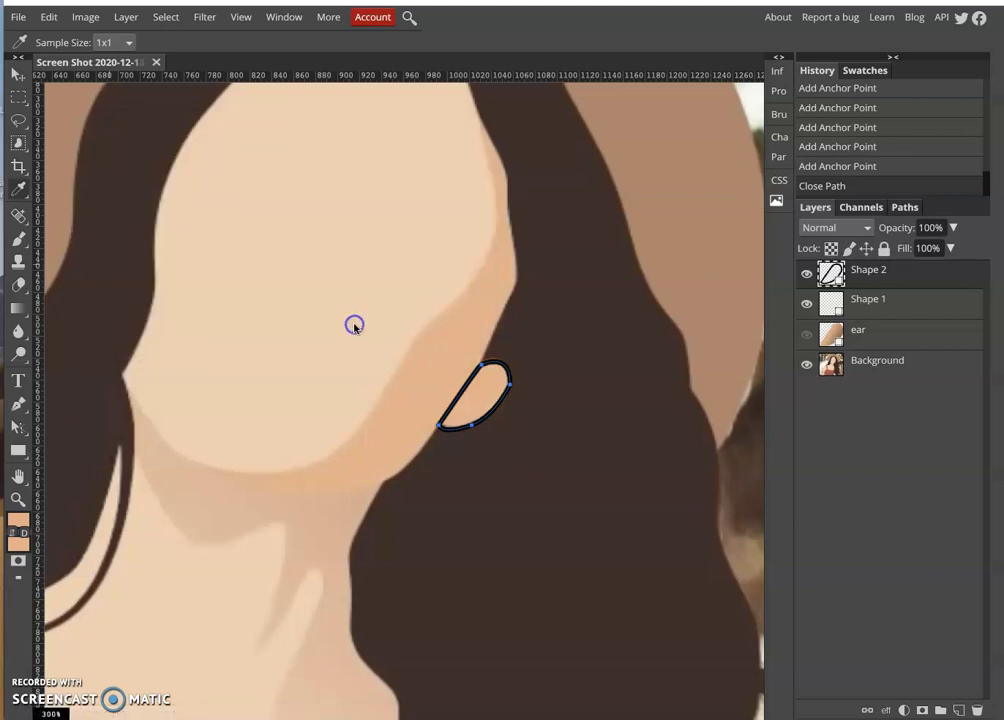
- Change the background colour to a muted dark brown shade of the same skin hue
click(19, 547)
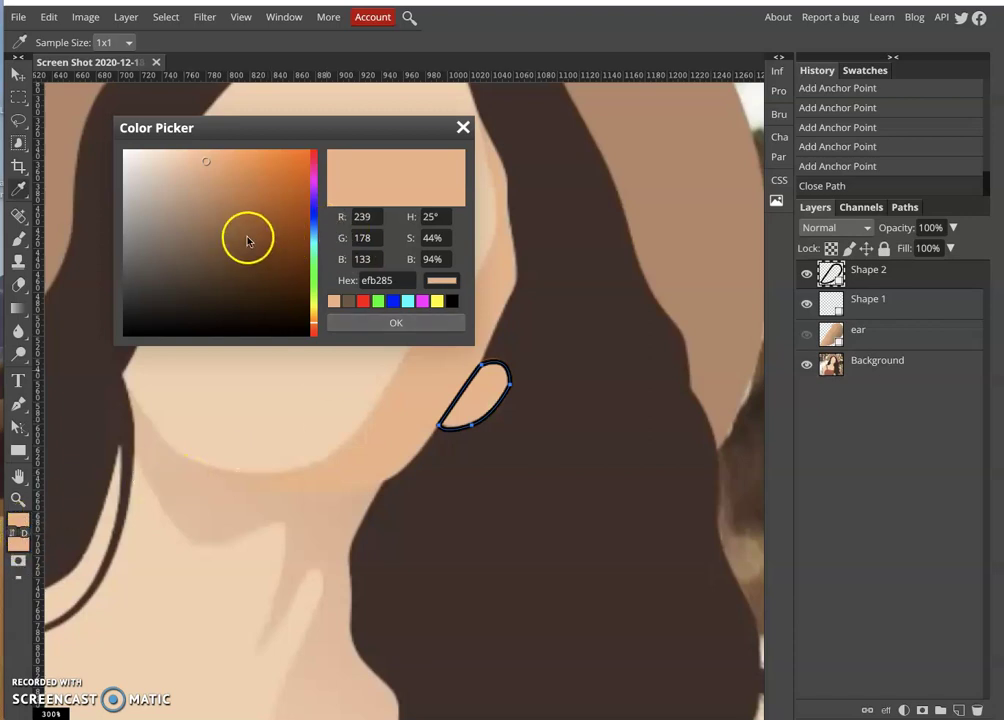
mouse_move(208, 168)
mouse_down()
mouse_move(181, 229)
mouse_move(240, 231)
mouse_move(242, 248)
mouse_move(168, 260)
mouse_move(203, 247)
mouse_up()
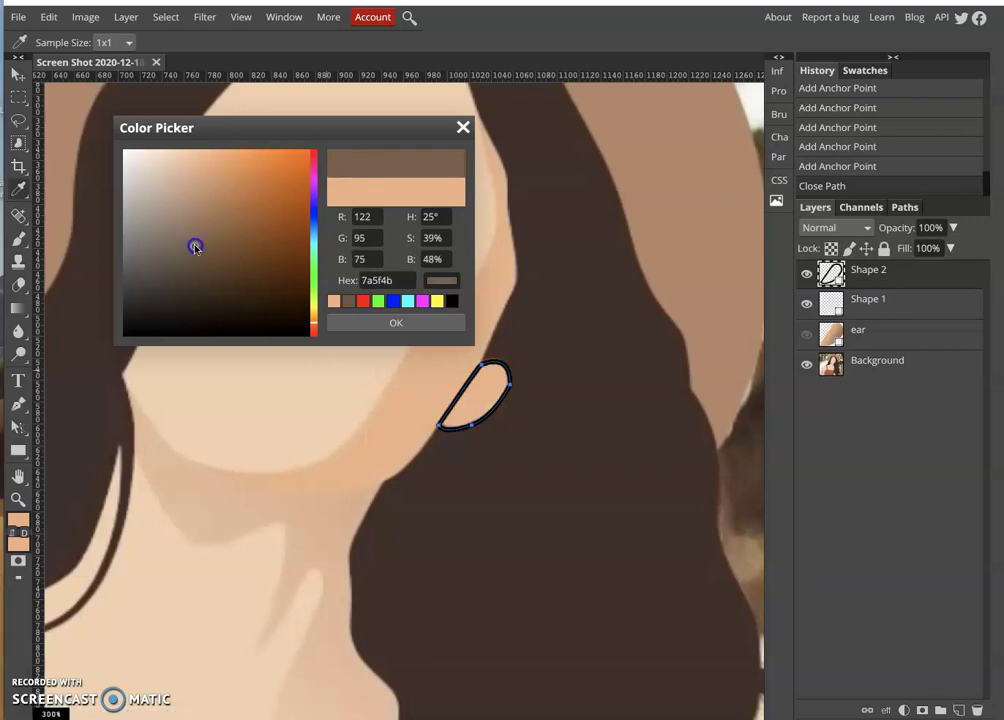
drag(187, 246, 184, 251)
click(406, 324)
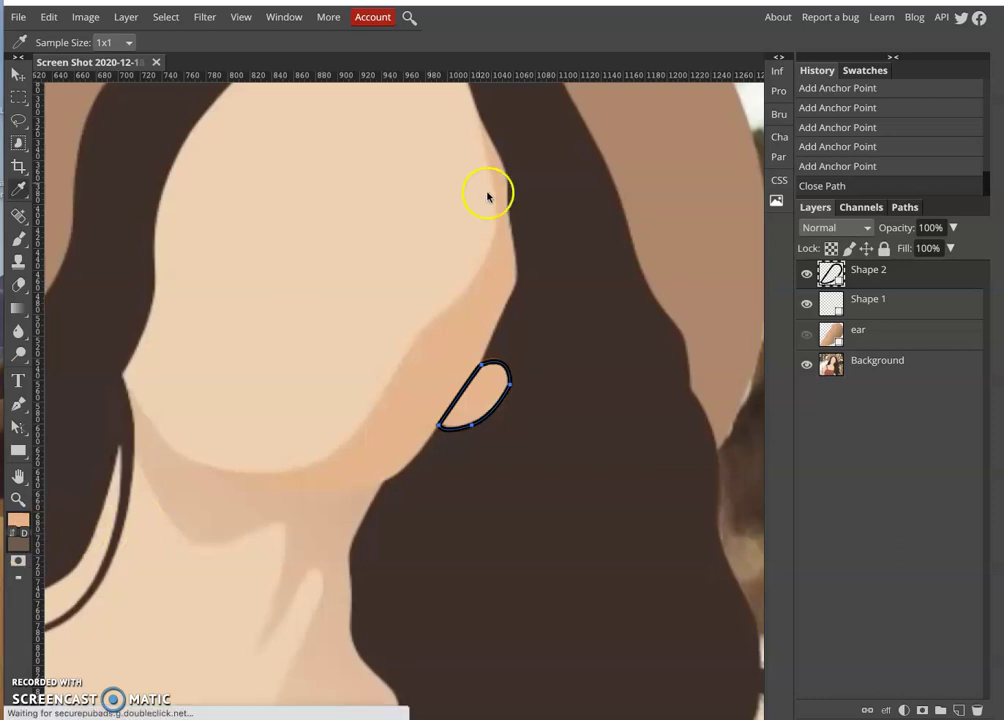
click(19, 404)
click(19, 404)
drag(483, 364, 459, 408)
key(Escape)
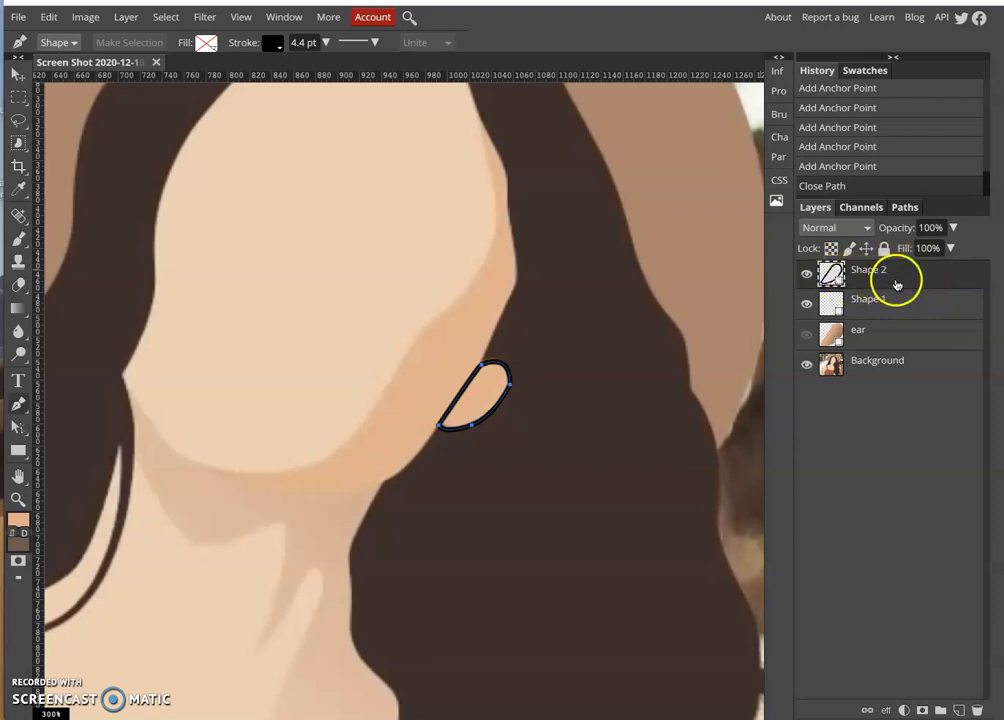
- Delete the empty Shape 1 layer and select the Shape 2 ear layer
click(912, 304)
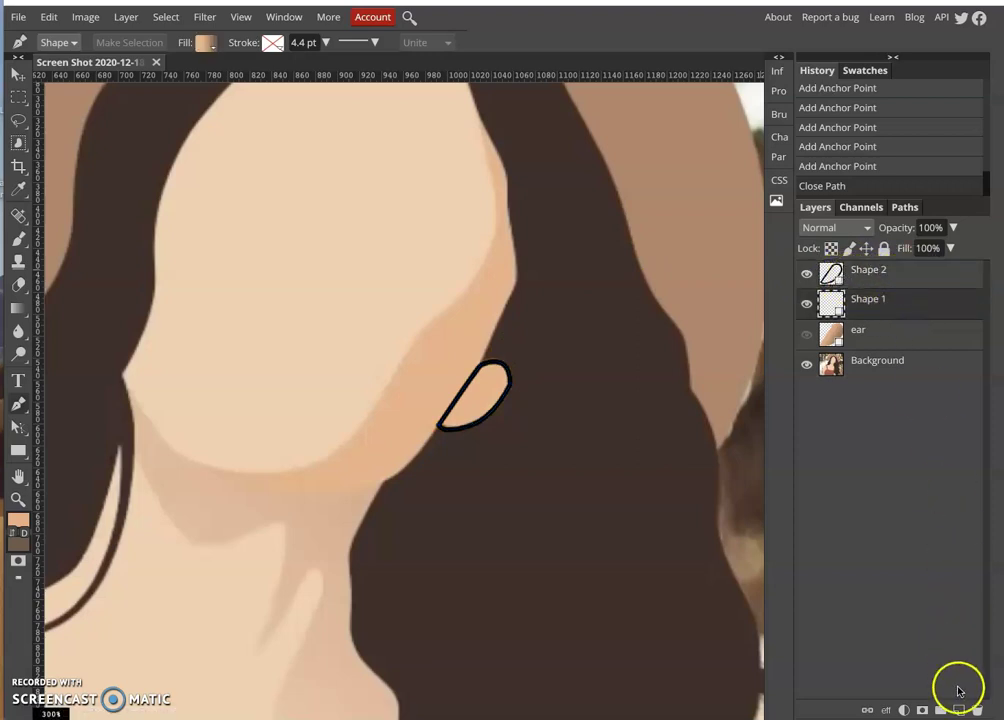
click(977, 709)
click(919, 286)
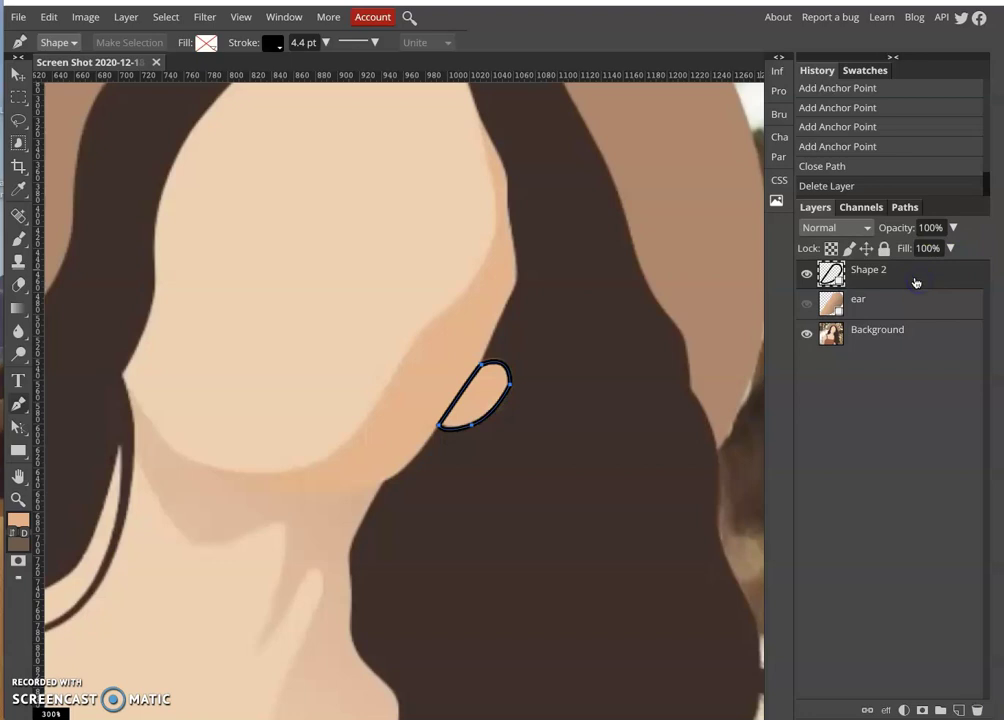
- Give the Shape 2 ear a gradient fill using the black-to-white preset
click(17, 408)
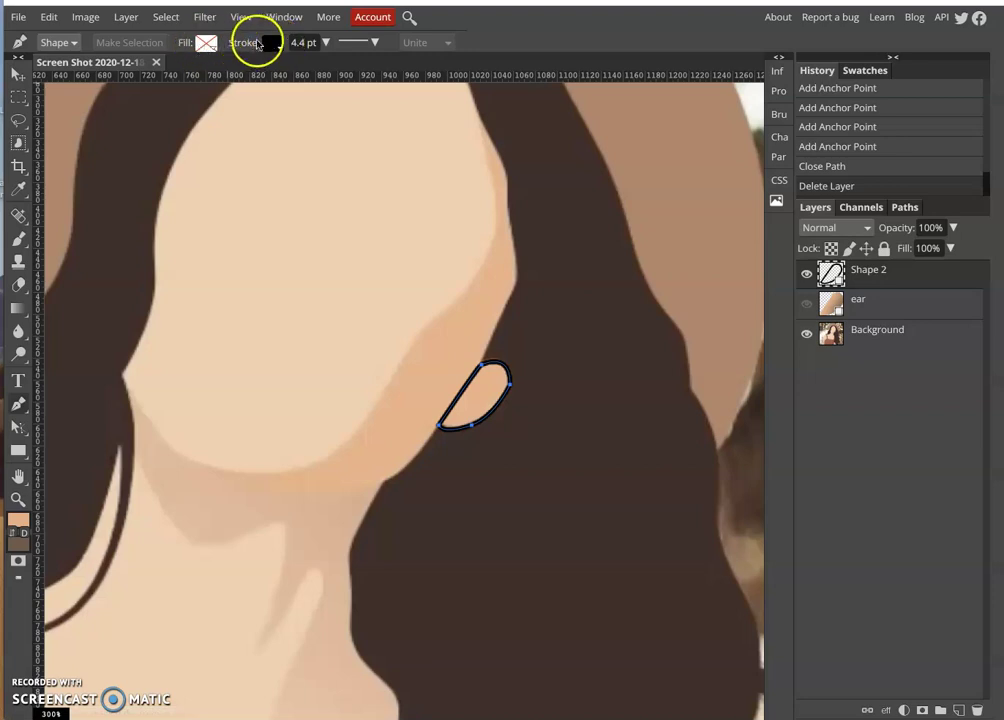
click(205, 42)
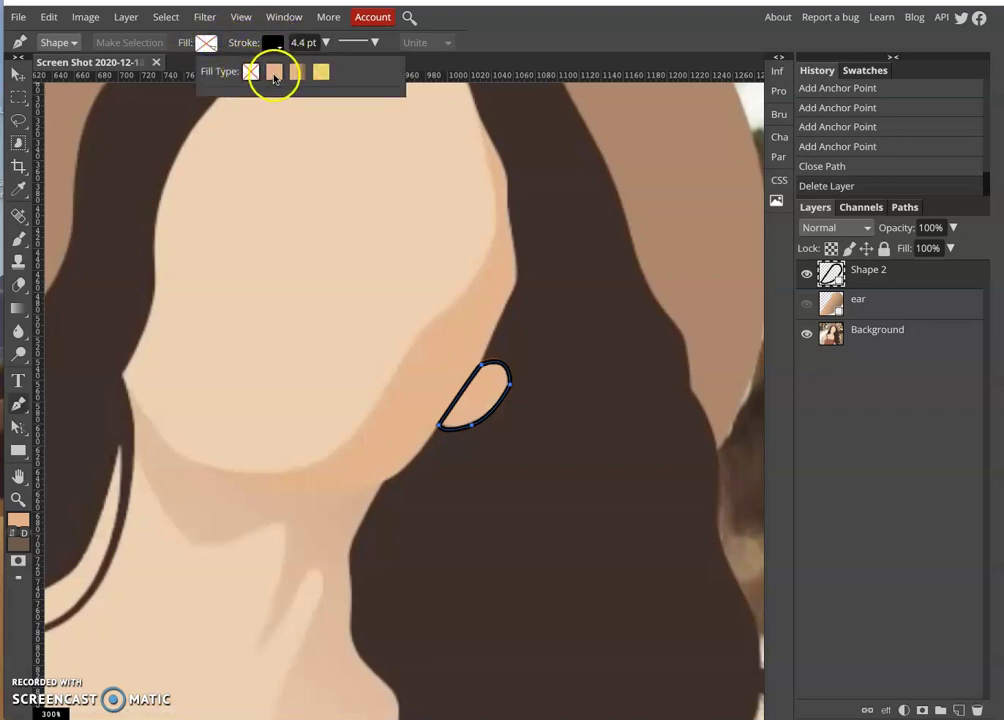
click(272, 73)
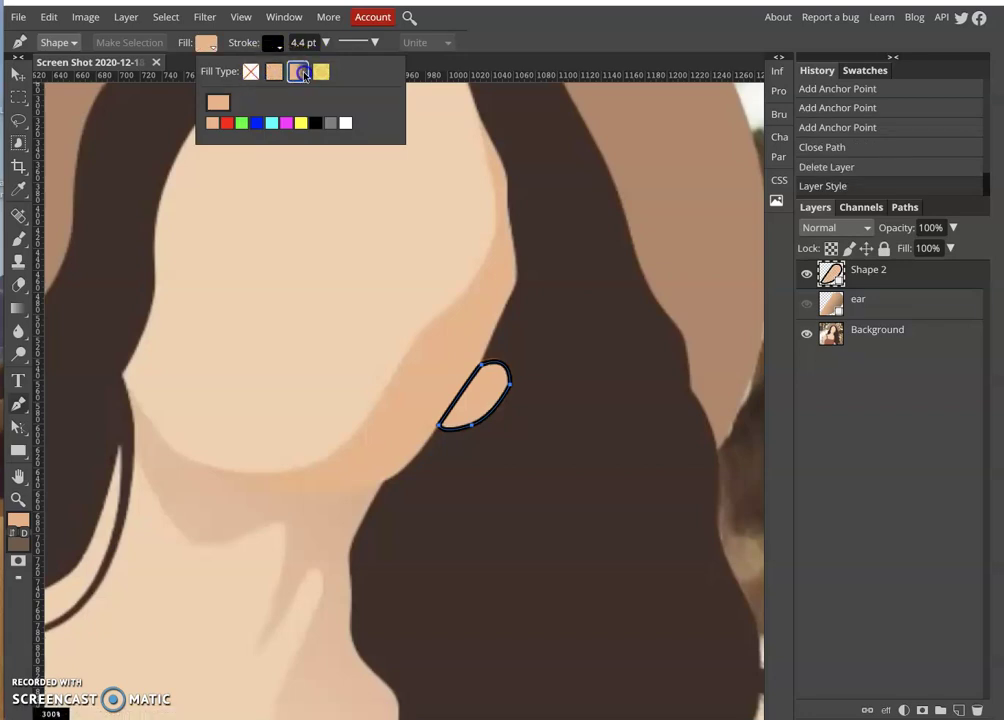
click(301, 72)
click(321, 104)
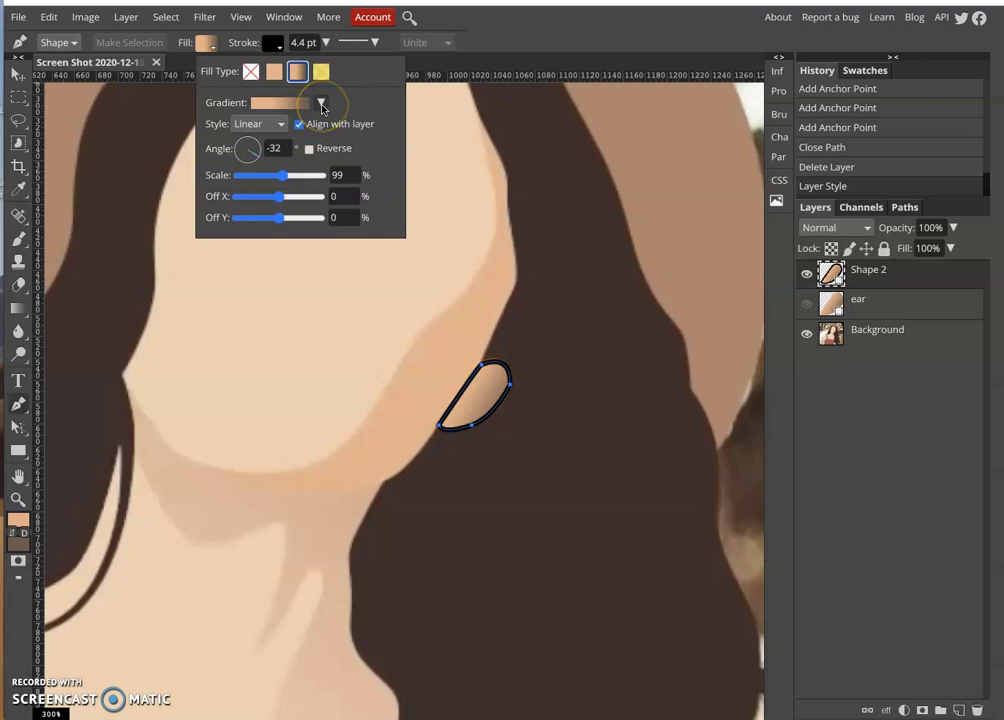
click(321, 137)
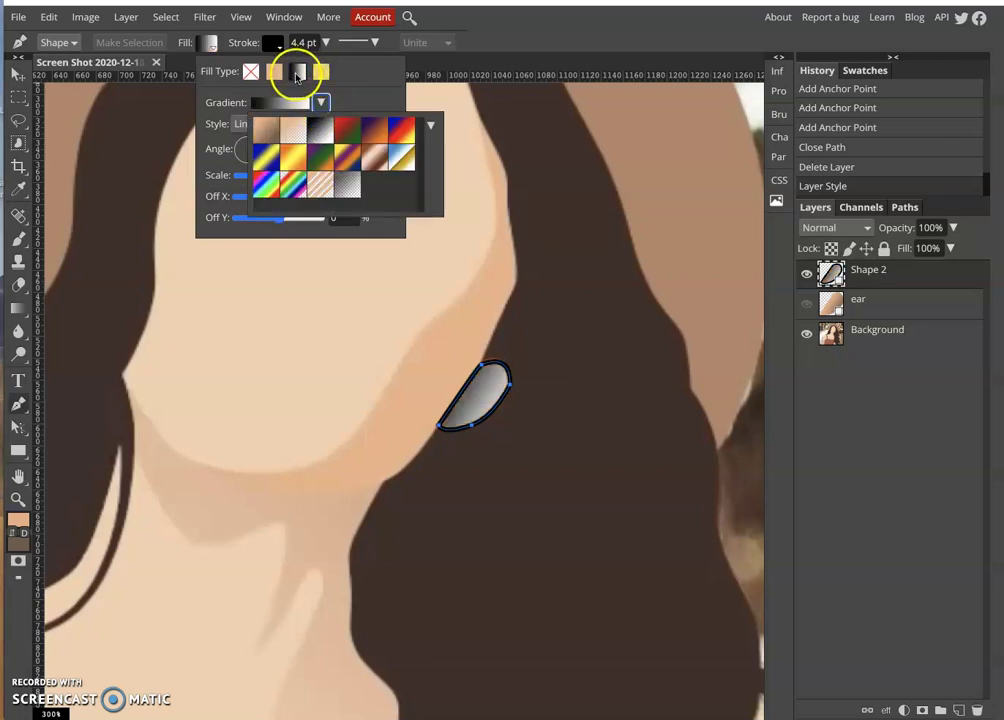
click(377, 104)
click(295, 72)
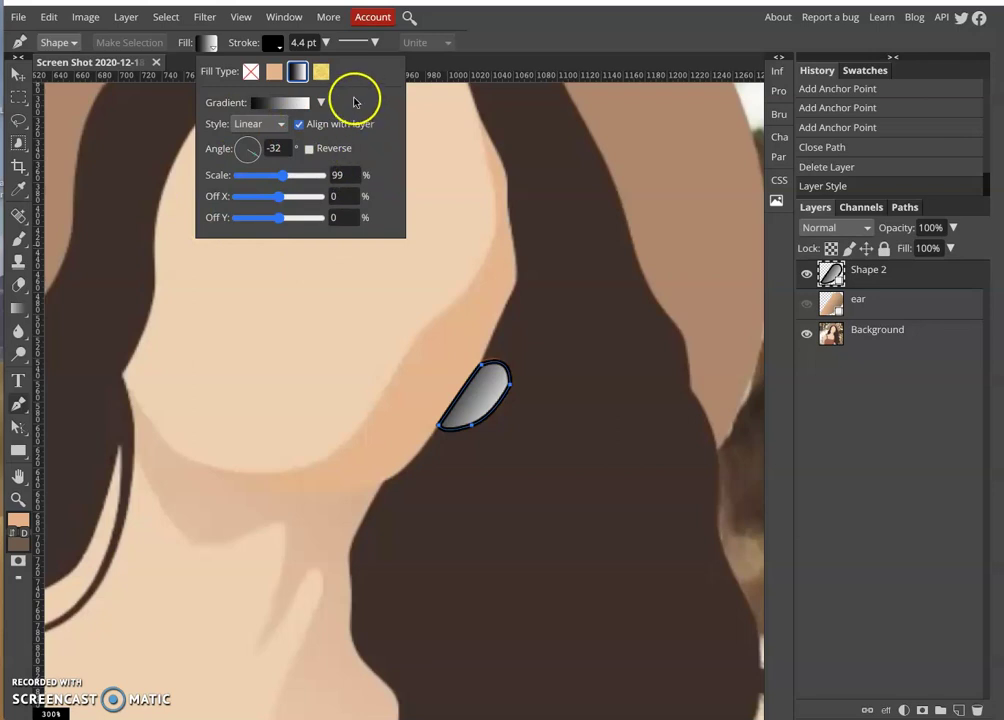
- Try the Radial, Angle and Diamond gradient styles on the ear fill and return the style to Linear
click(277, 125)
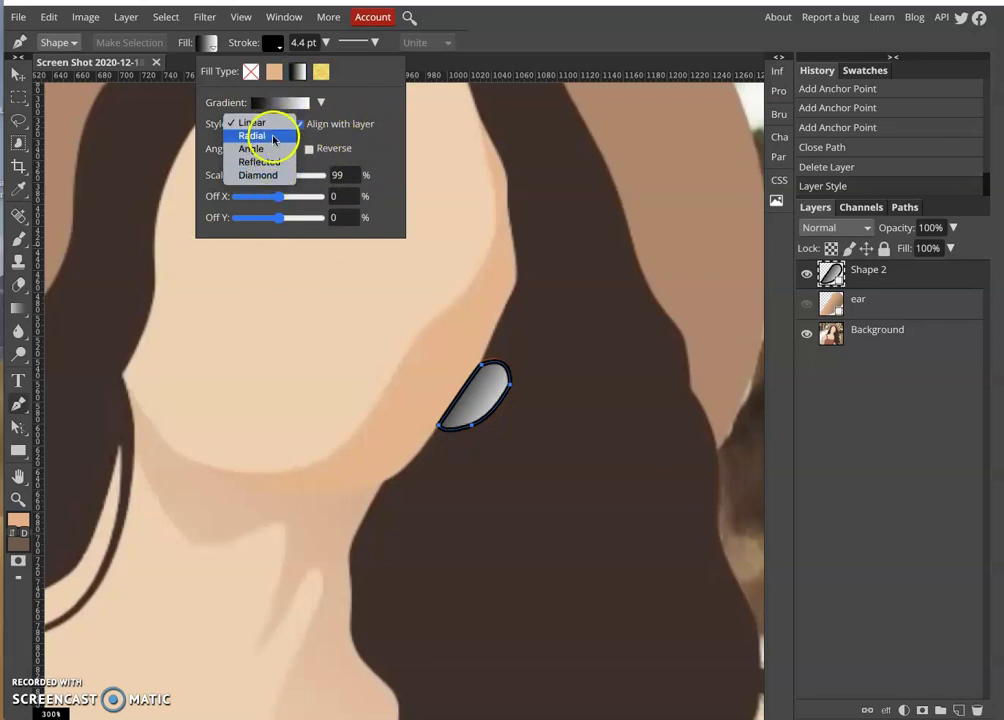
click(270, 134)
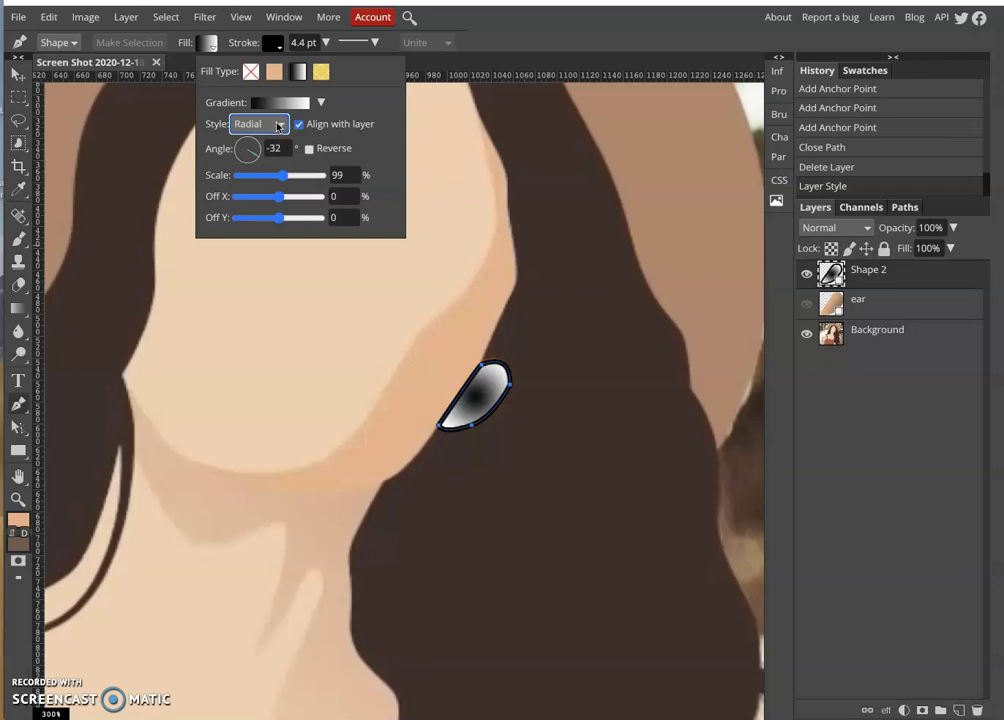
click(278, 125)
click(274, 139)
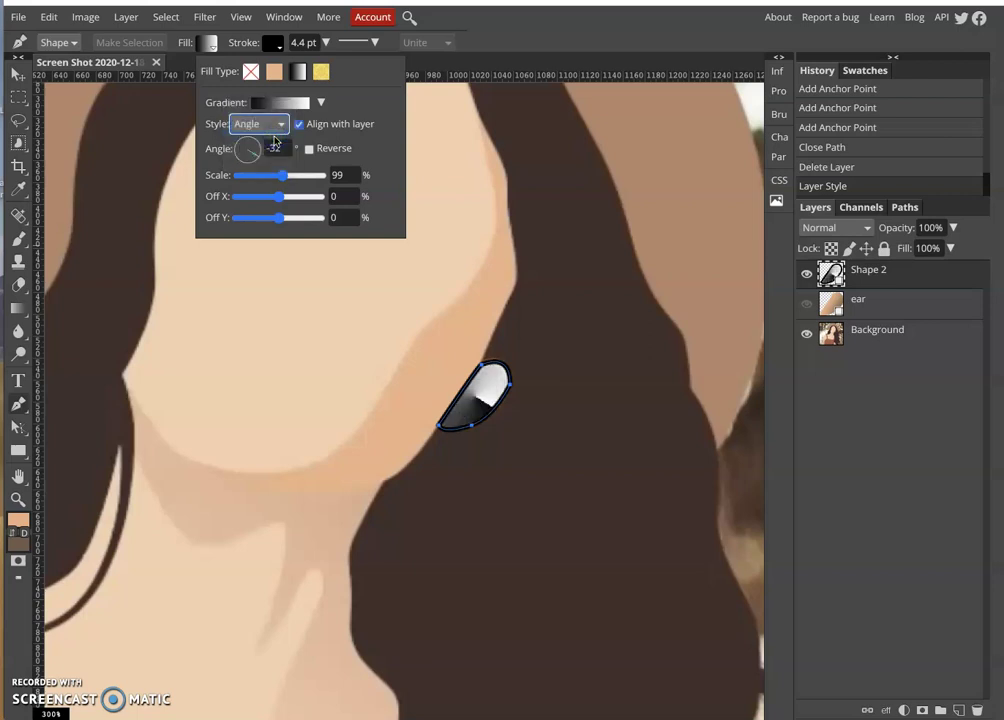
click(280, 133)
click(277, 151)
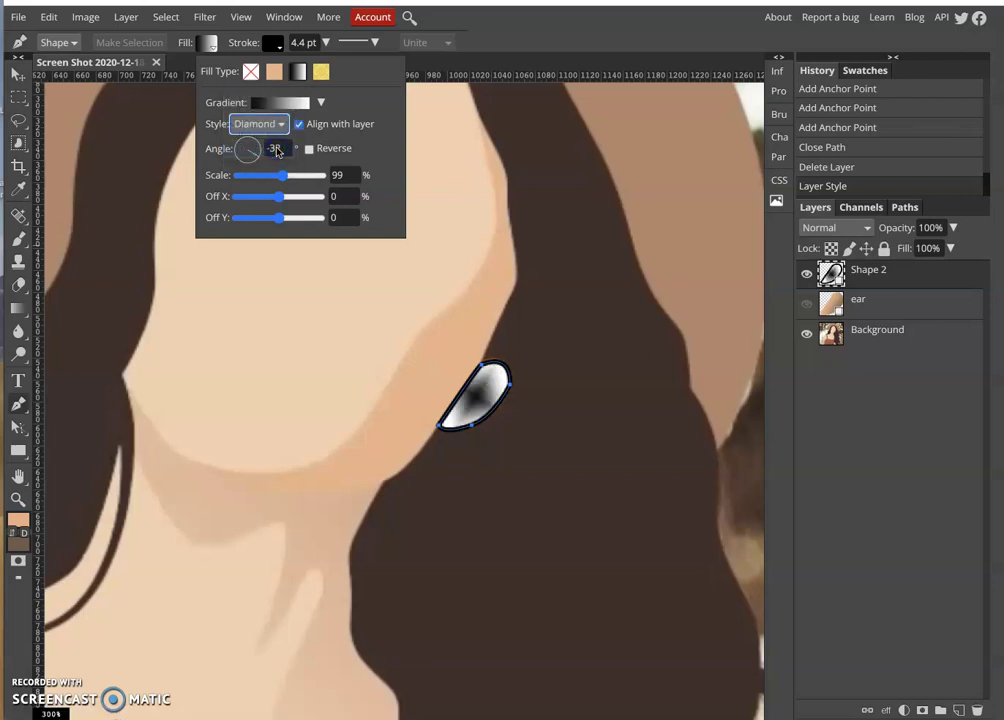
click(278, 125)
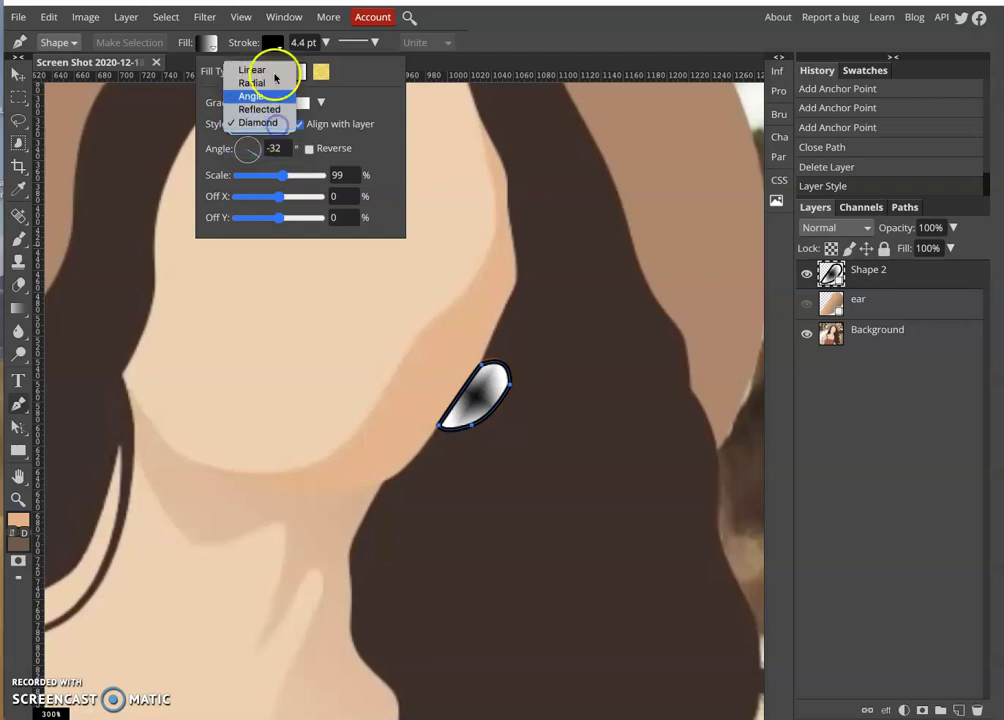
click(268, 63)
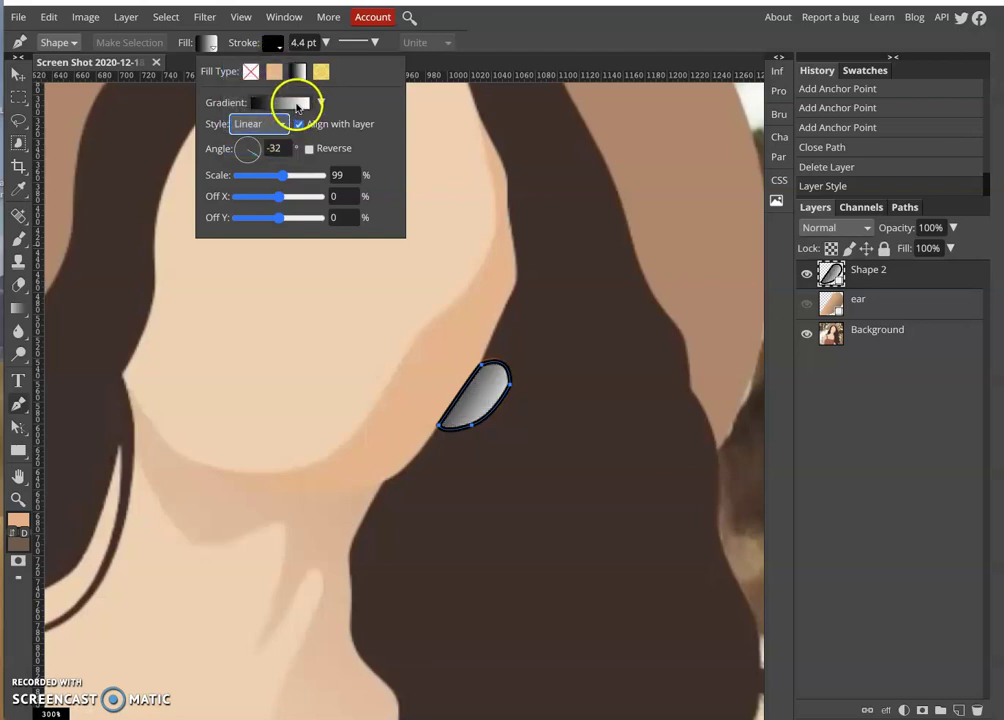
- Open the ear's gradient for editing and select its black starting colour stop
click(293, 103)
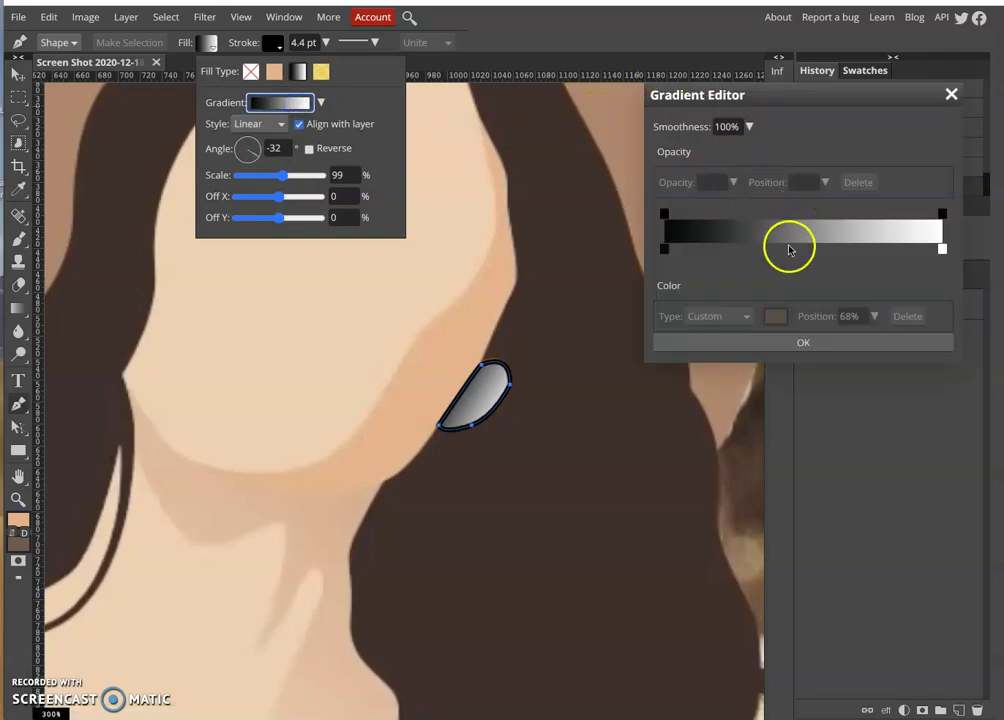
drag(765, 252, 672, 233)
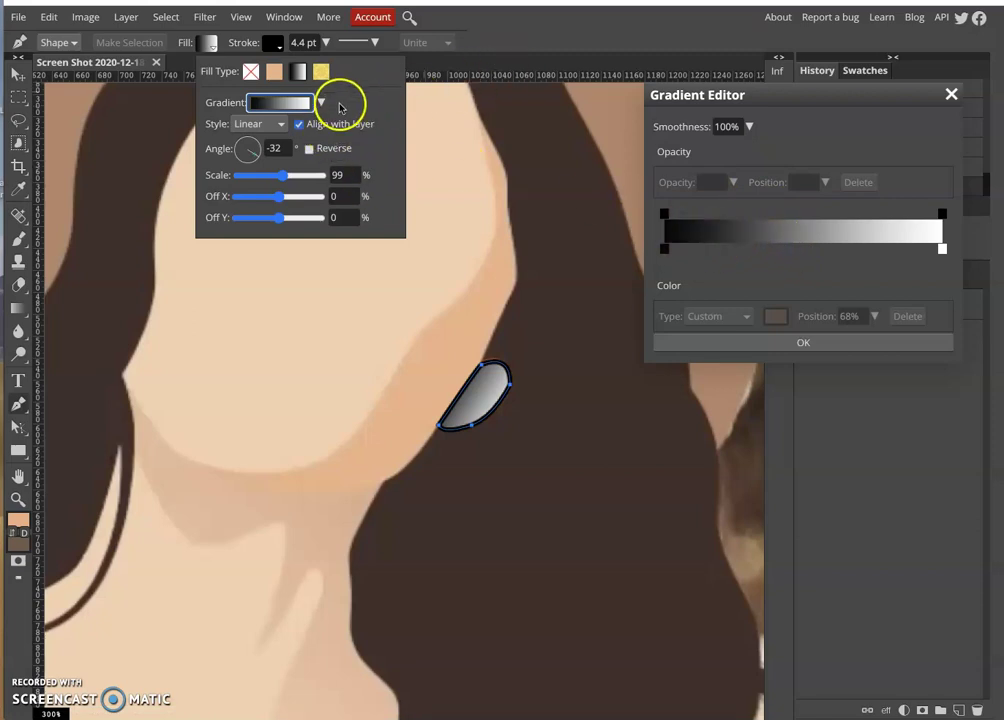
drag(877, 105, 828, 94)
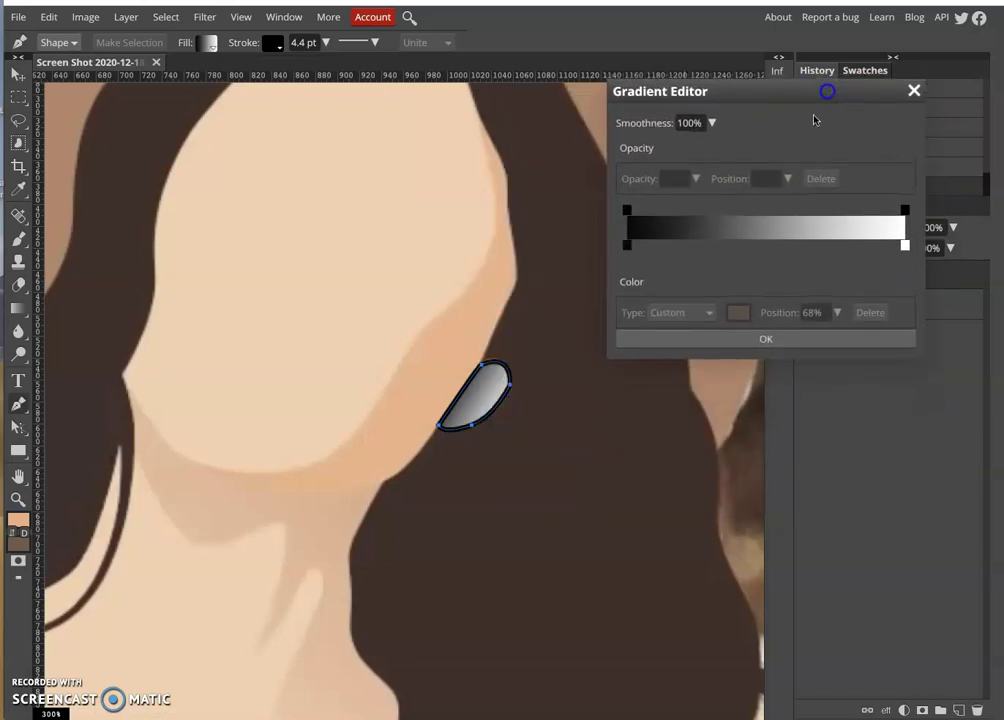
click(627, 246)
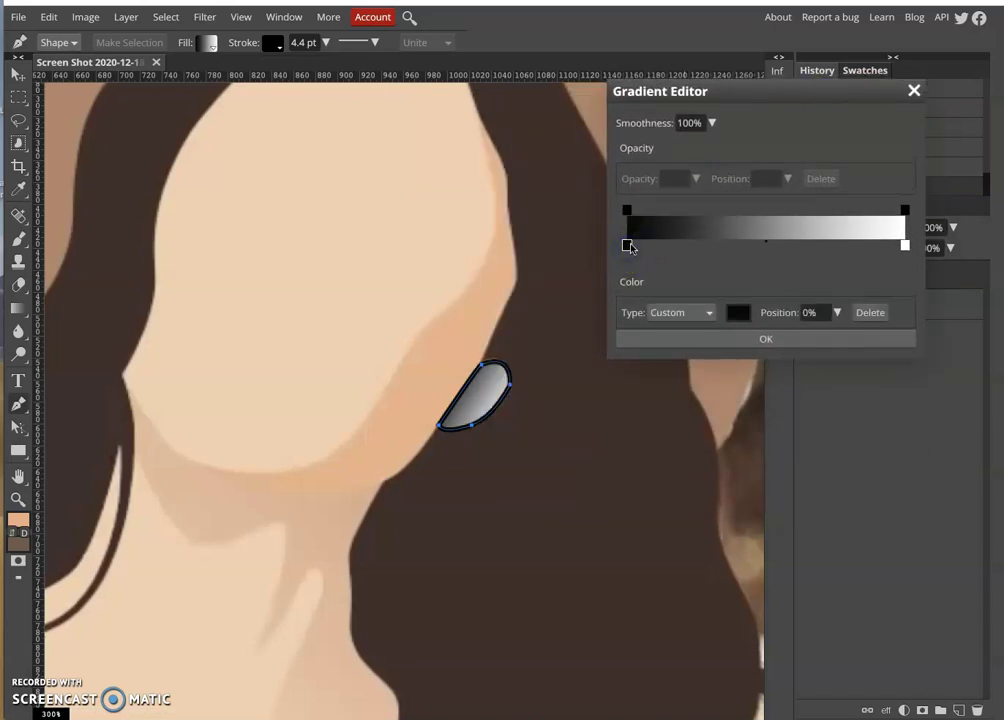
click(905, 245)
click(903, 246)
click(630, 247)
click(627, 245)
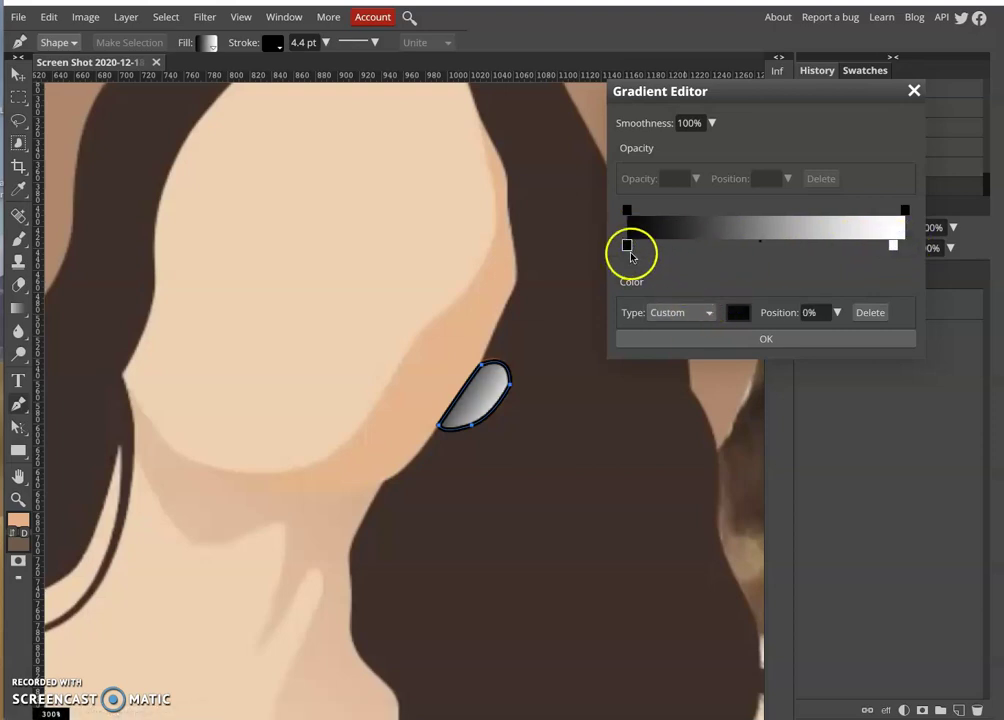
mouse_move(629, 248)
mouse_down()
mouse_move(773, 251)
mouse_move(629, 262)
mouse_up()
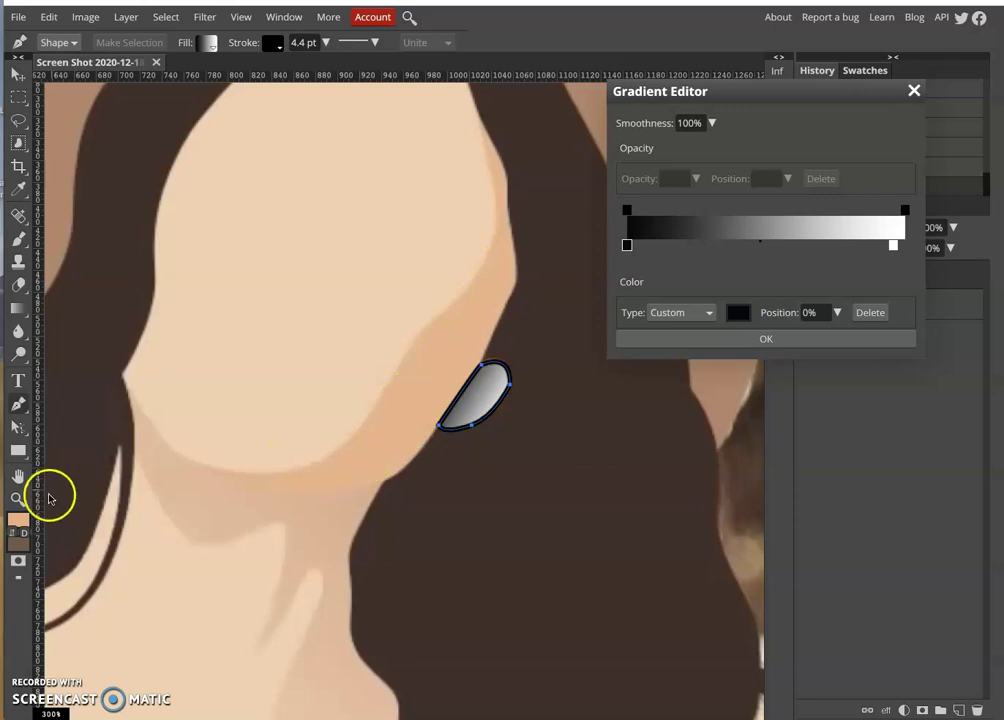
- Recolour the gradient's black starting stop with the sampled skin tone, efb285
click(18, 520)
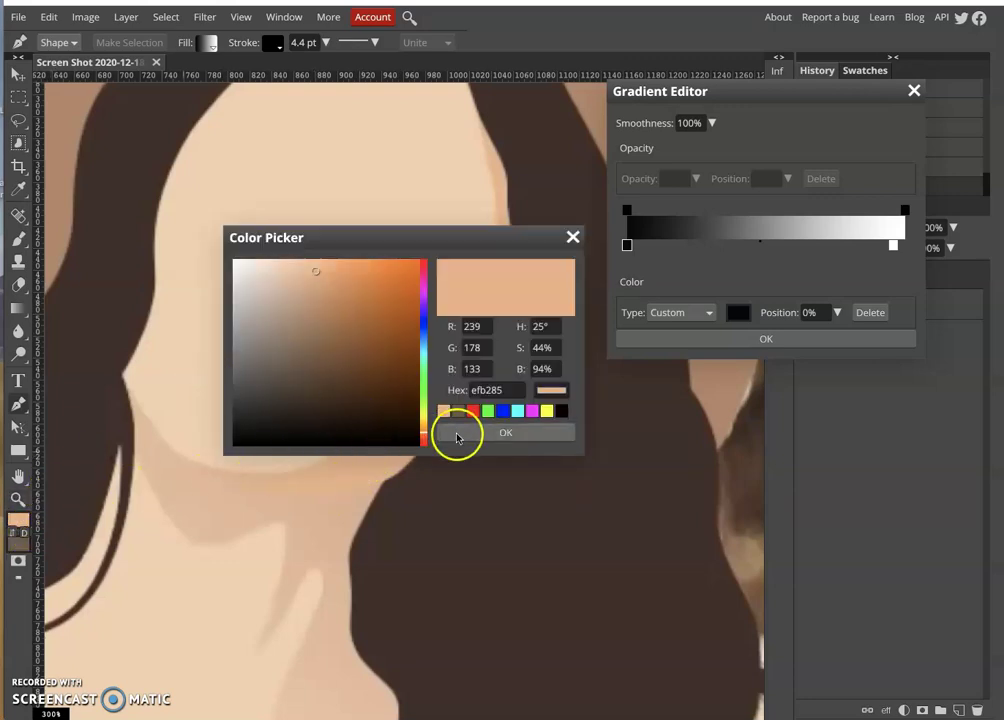
click(457, 437)
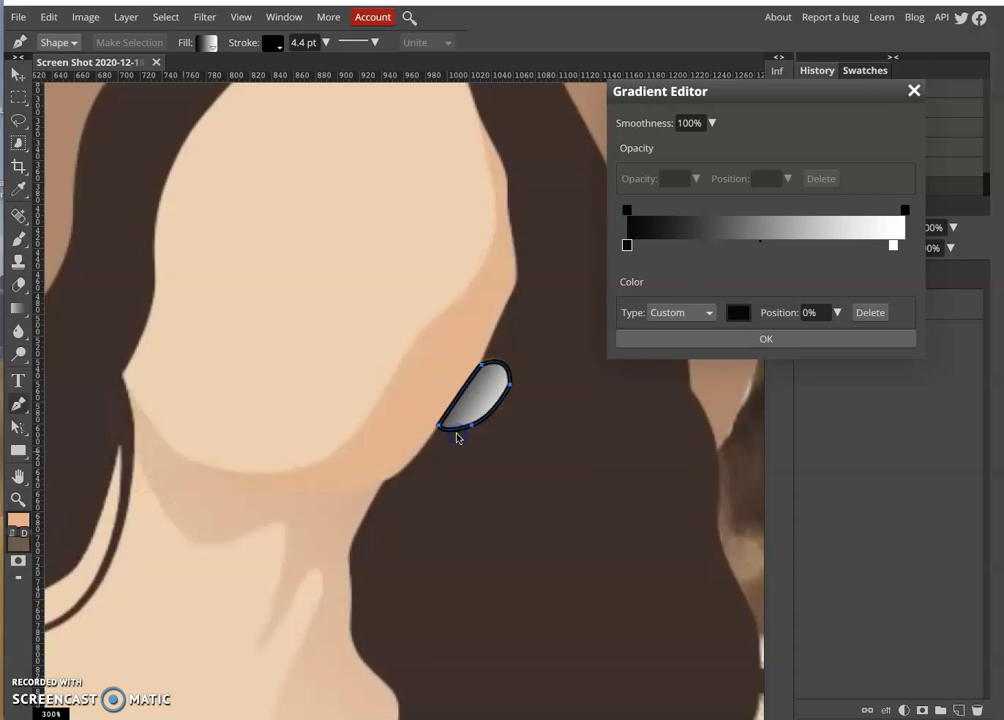
double_click(627, 246)
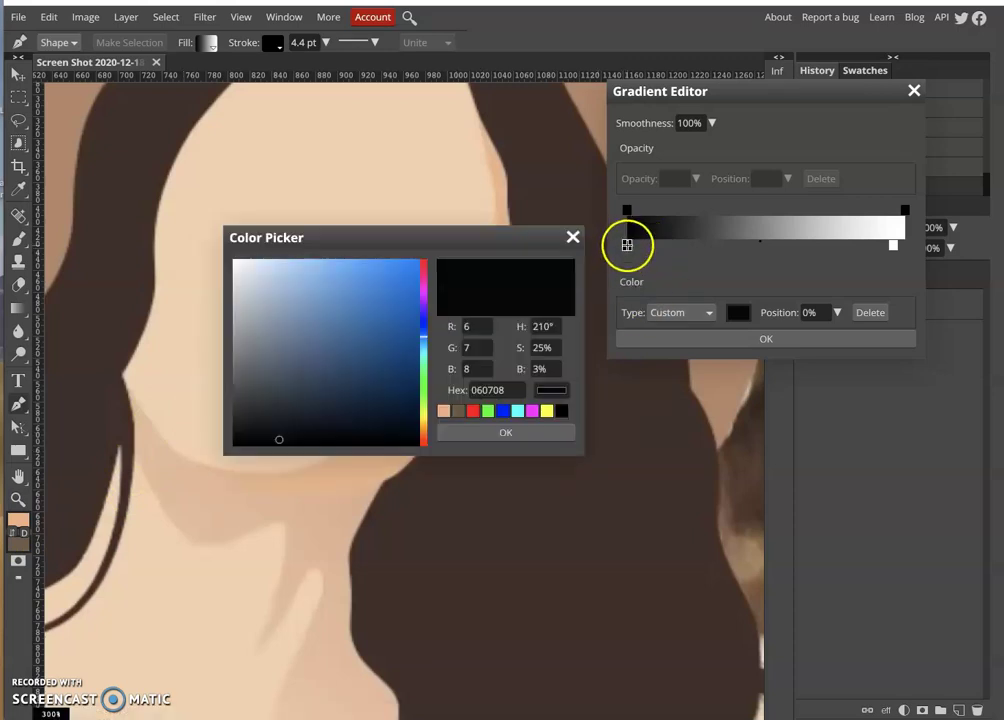
click(17, 519)
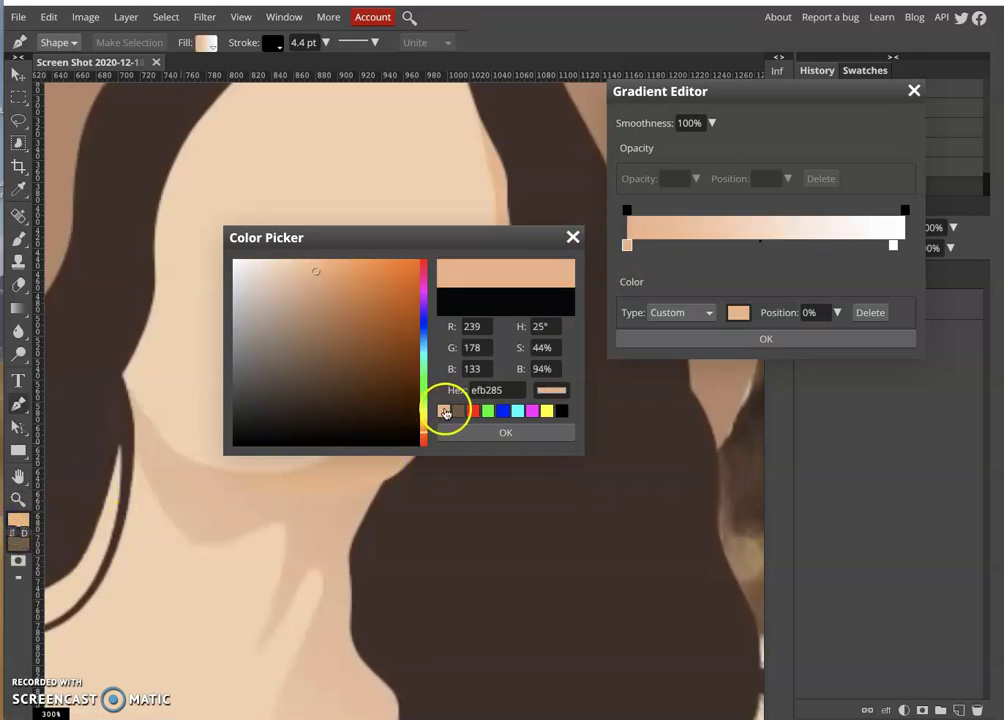
click(462, 434)
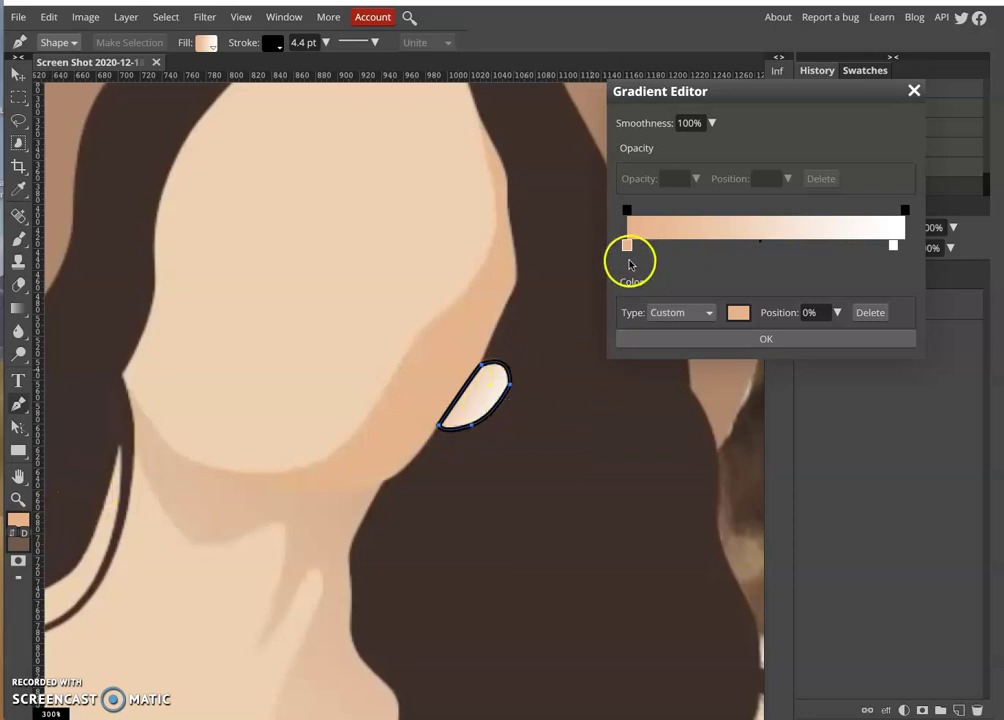
- Move the gradient's white end stop to 99% and recolour it a very dark brown, about 2e1b0f
drag(896, 250, 910, 247)
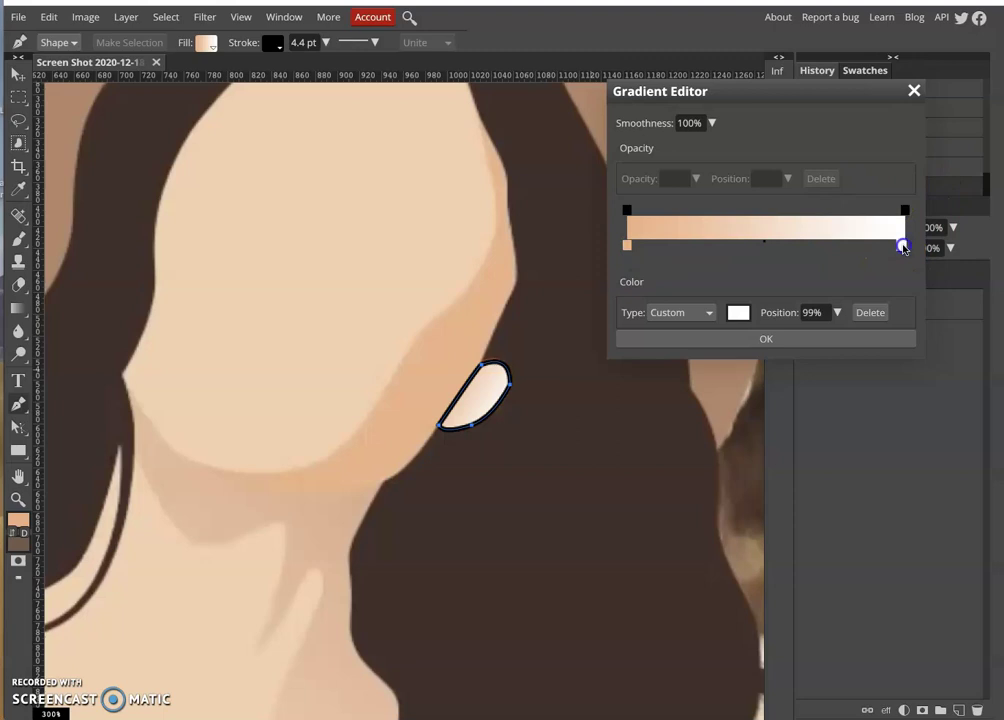
double_click(904, 246)
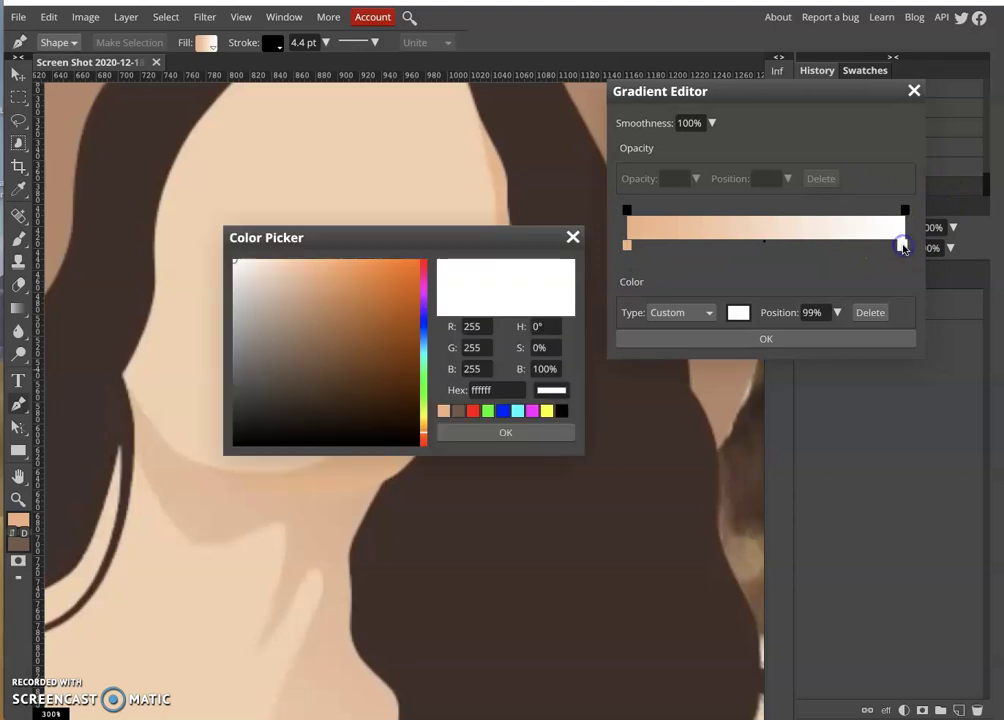
click(459, 411)
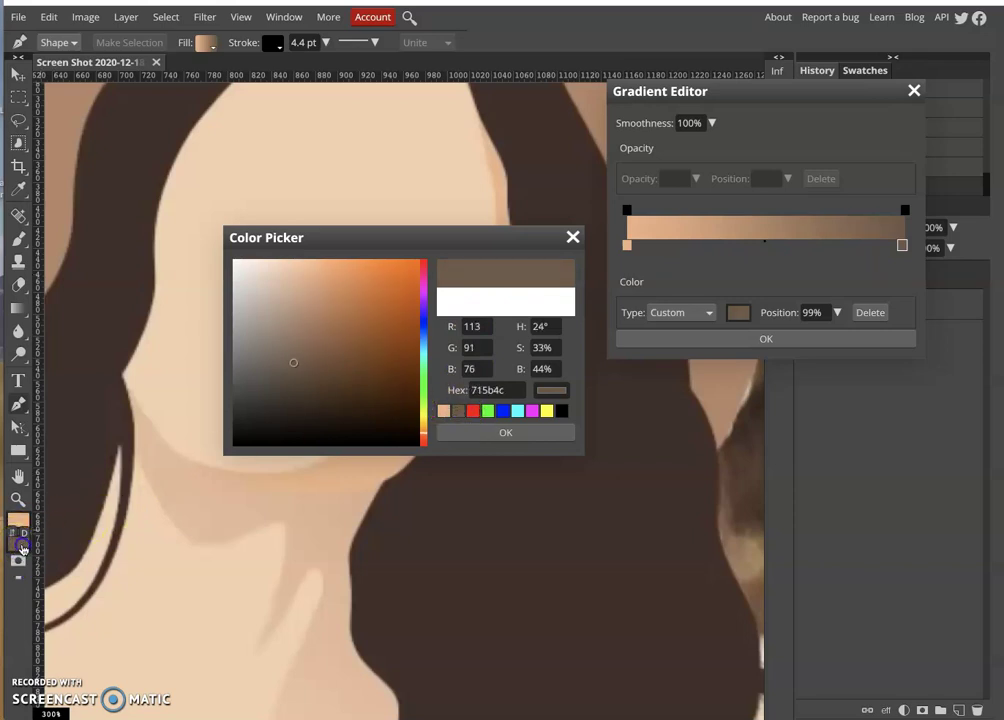
mouse_move(296, 365)
mouse_down()
mouse_move(301, 308)
mouse_move(285, 357)
mouse_move(262, 357)
mouse_move(253, 395)
mouse_move(339, 375)
mouse_move(343, 405)
mouse_move(355, 400)
mouse_up()
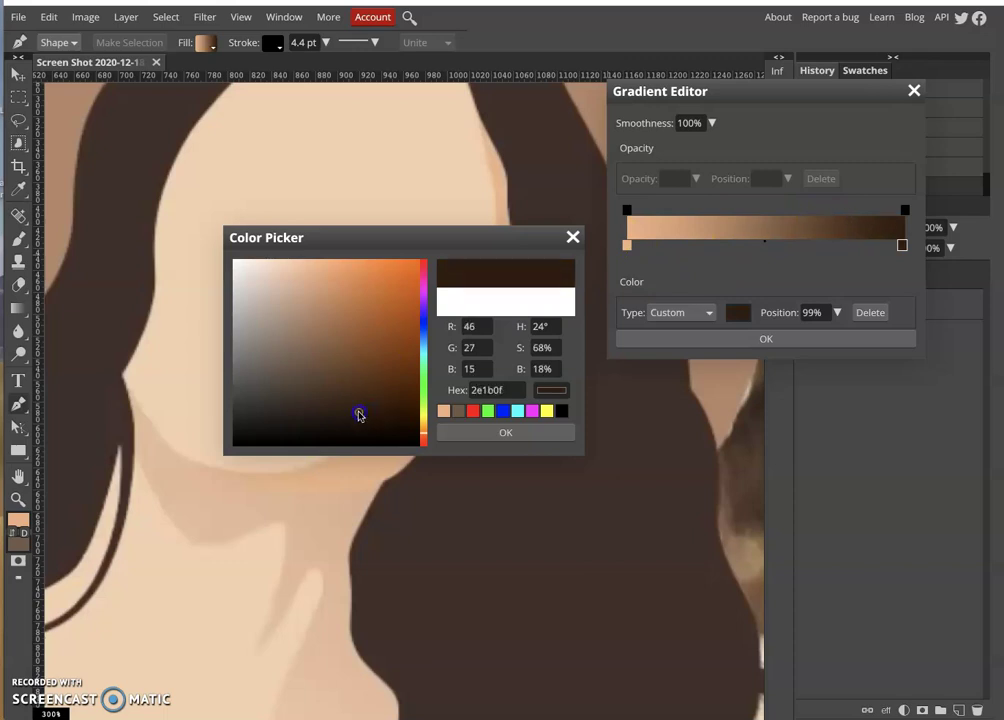
click(530, 431)
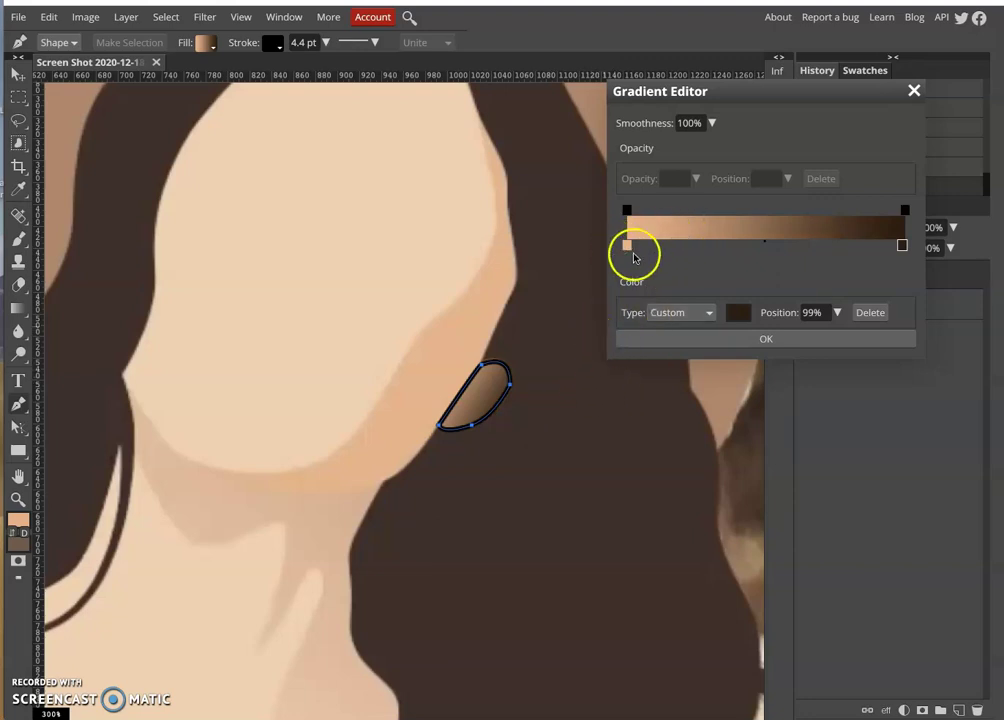
- Tighten the gradient transition by moving the skin-tone stop to about 26% and the dark brown stop to about 81%
drag(628, 246, 652, 247)
drag(906, 249, 879, 245)
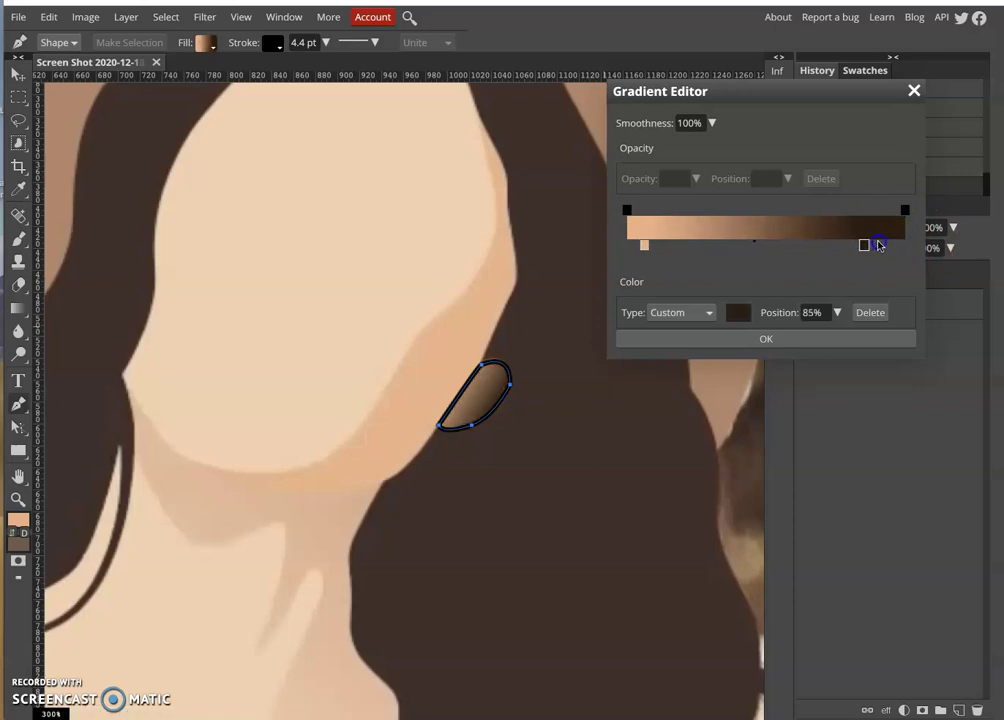
click(646, 246)
drag(667, 250, 700, 251)
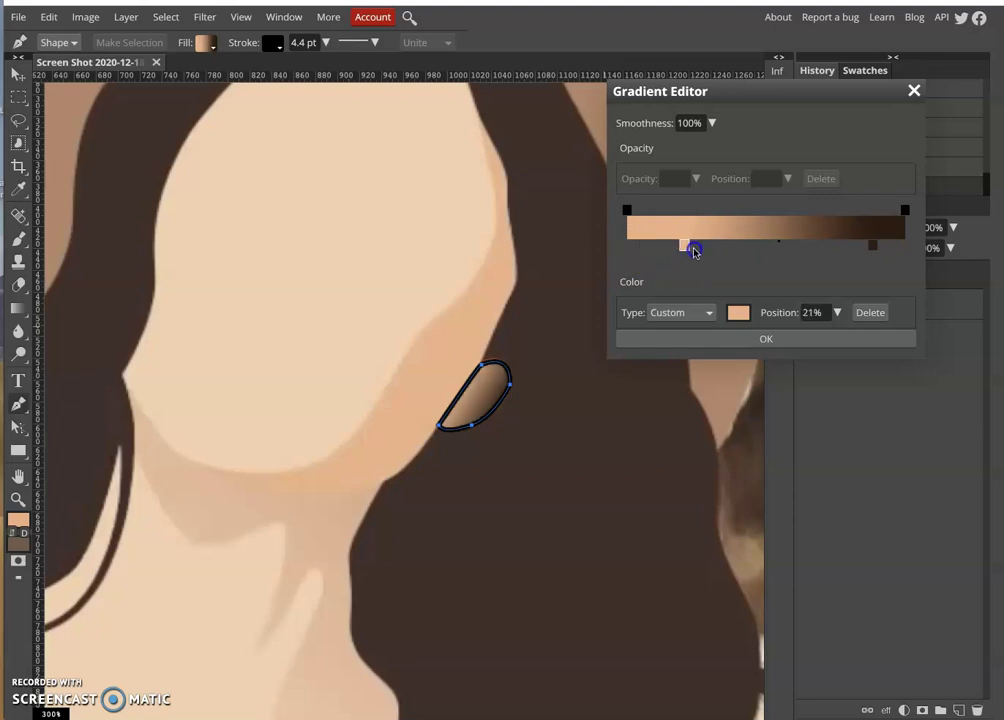
drag(872, 247, 855, 248)
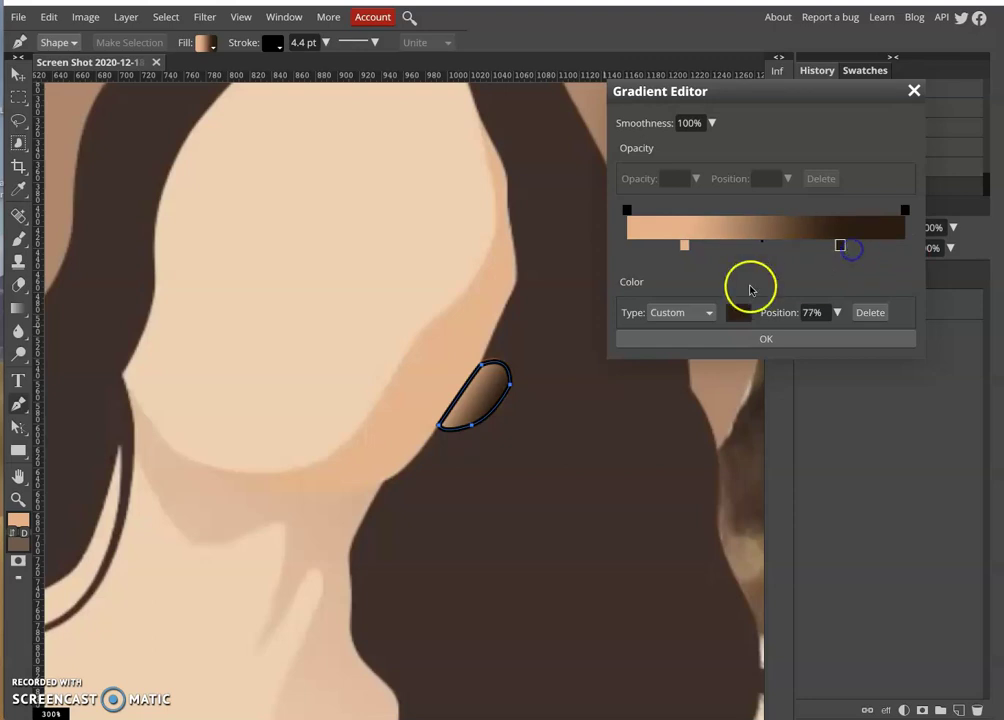
click(683, 246)
drag(682, 249, 708, 247)
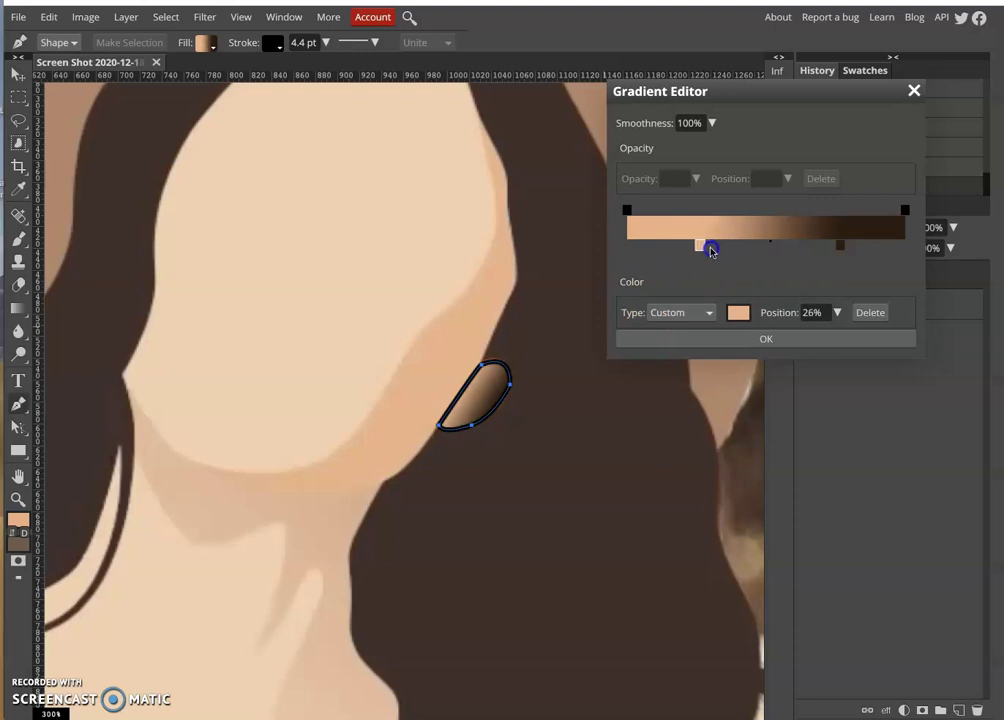
click(855, 247)
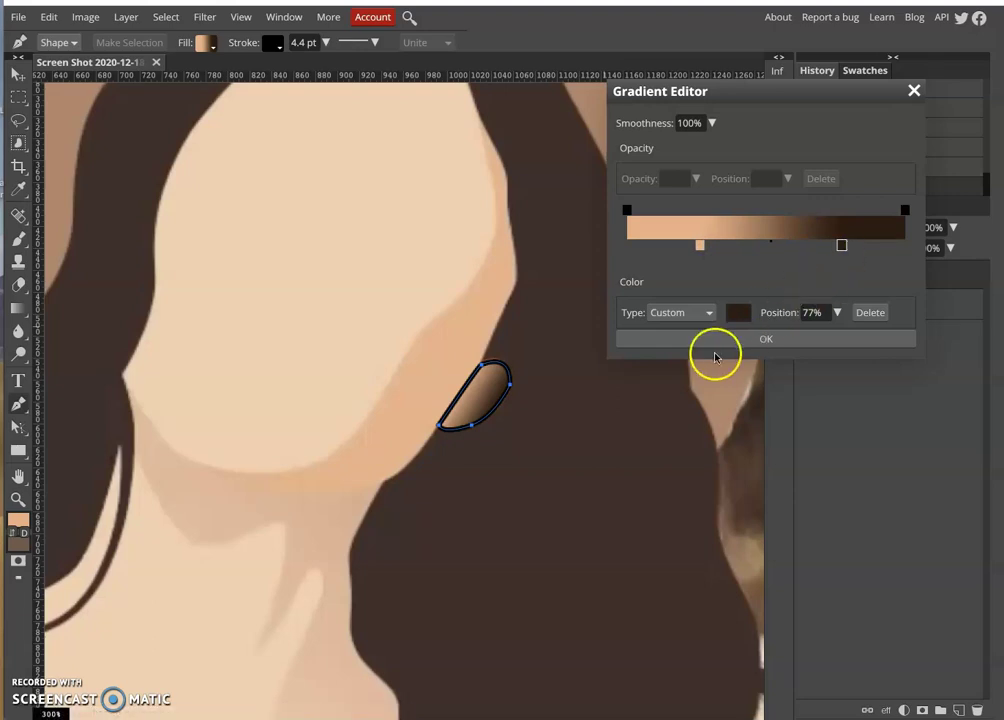
click(836, 313)
mouse_move(824, 339)
mouse_down()
mouse_move(789, 341)
mouse_move(824, 341)
mouse_up()
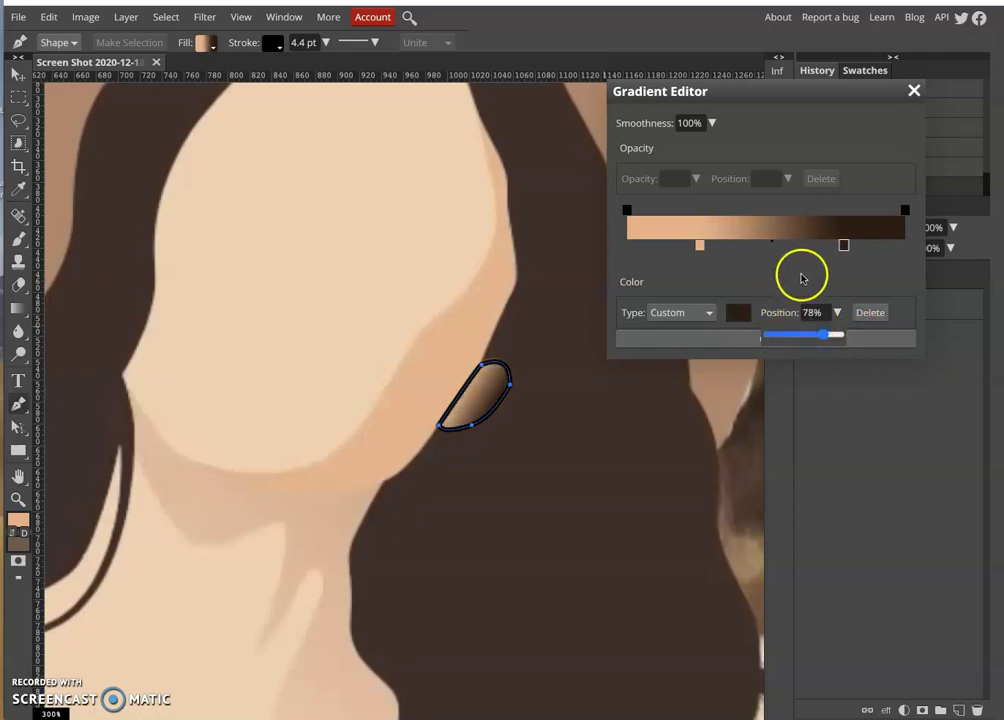
drag(843, 245, 864, 244)
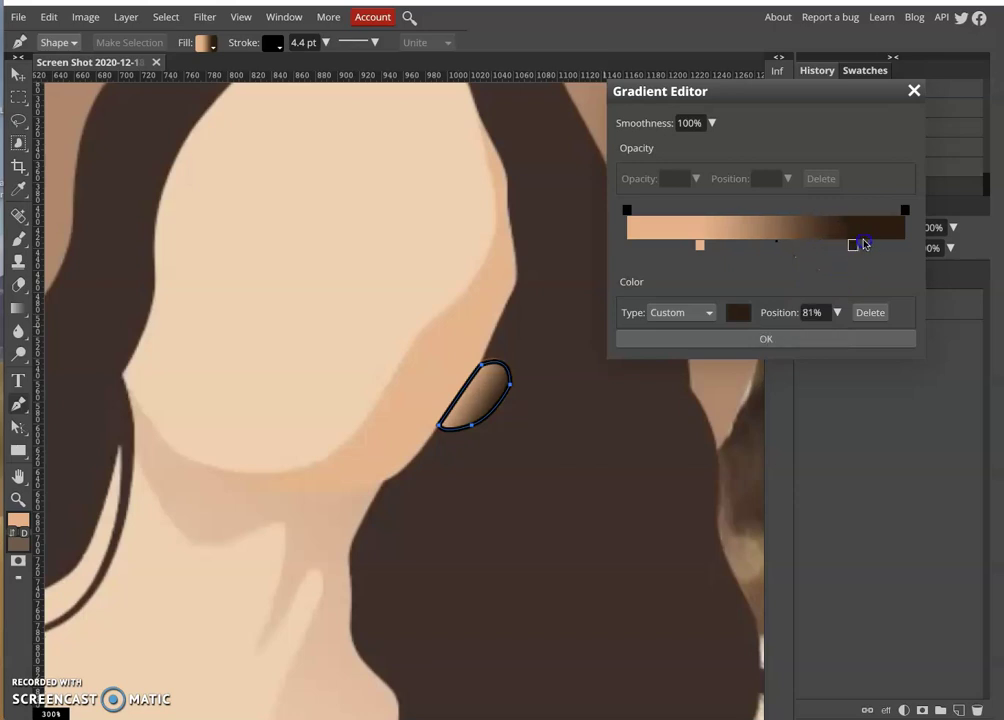
- Accept the edited gradient and set the ear shape's stroke to none
click(847, 337)
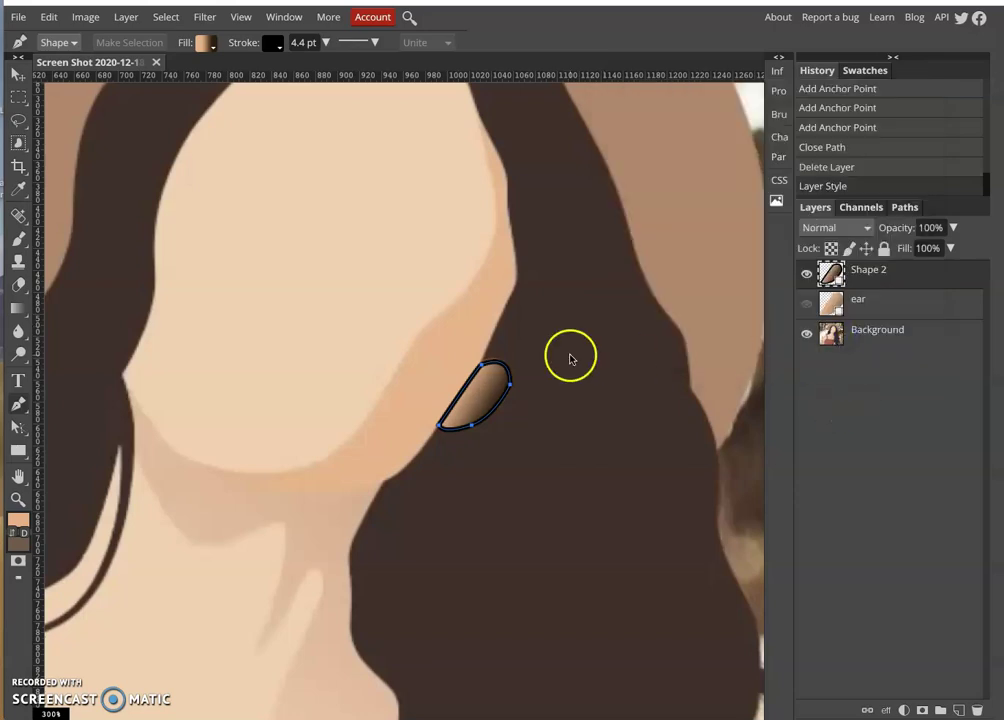
click(279, 47)
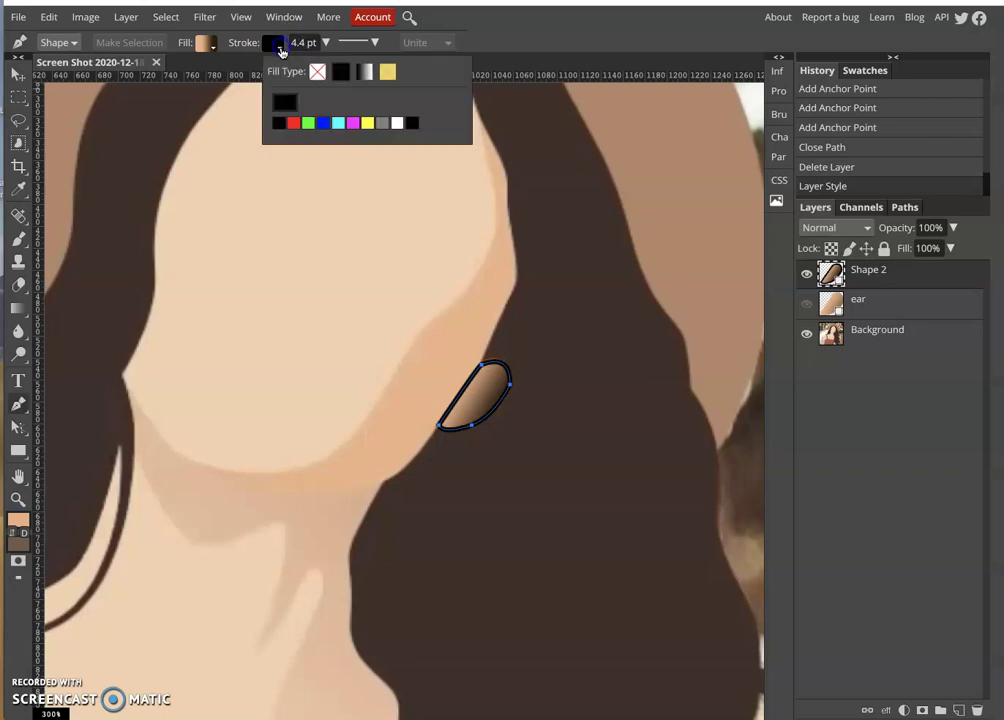
click(316, 72)
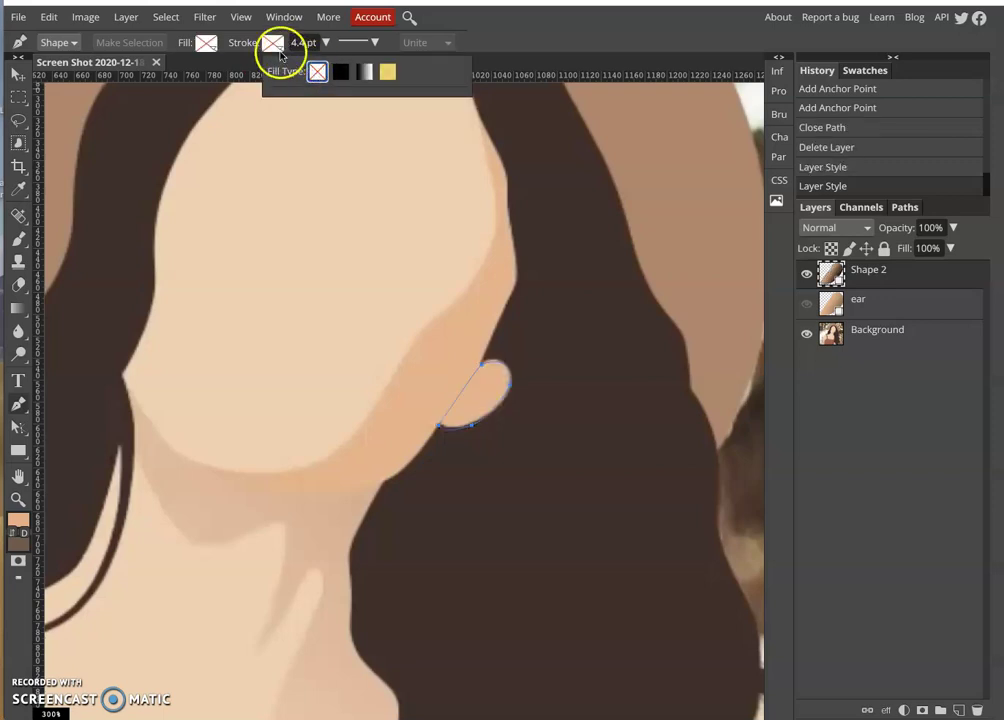
- Reapply the skin-tone-to-dark-brown linear gradient as the ear shape's fill
click(203, 44)
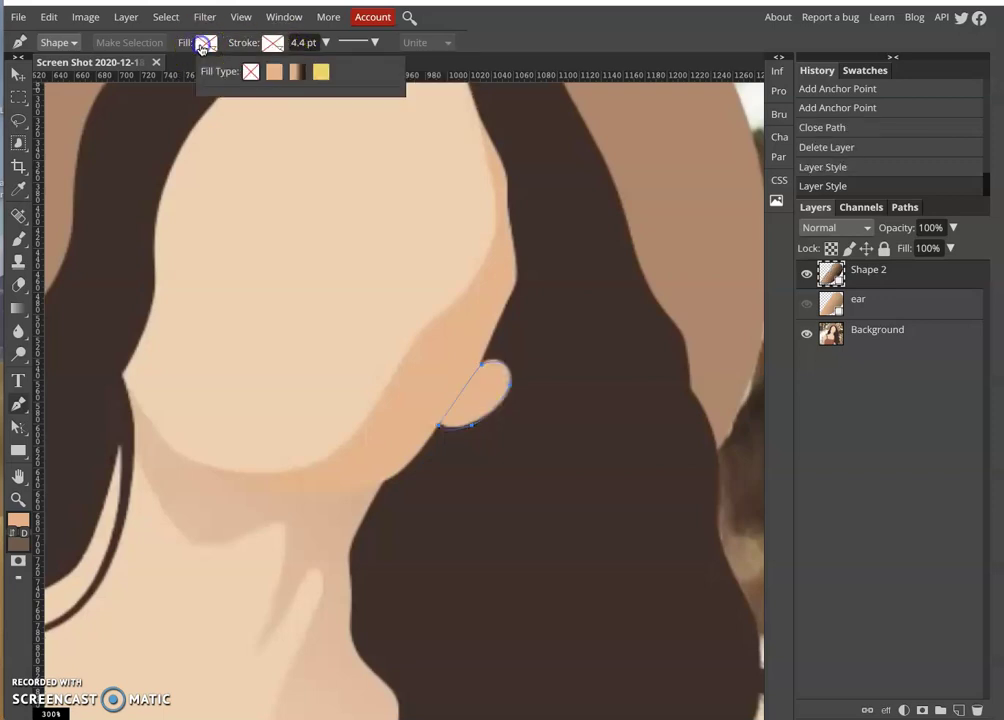
click(296, 72)
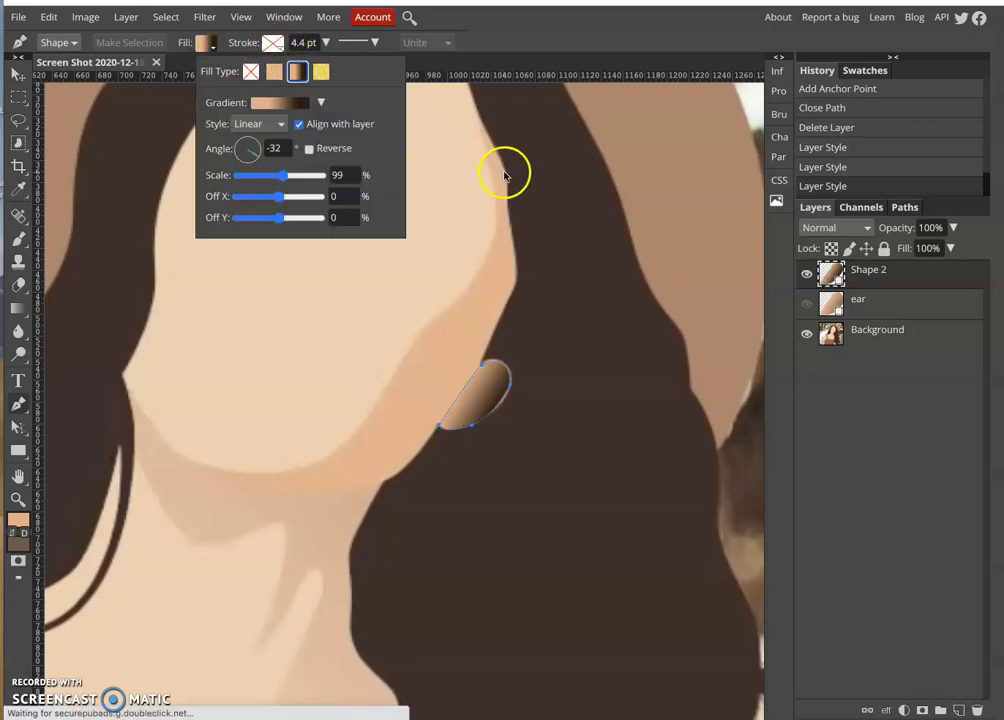
click(578, 383)
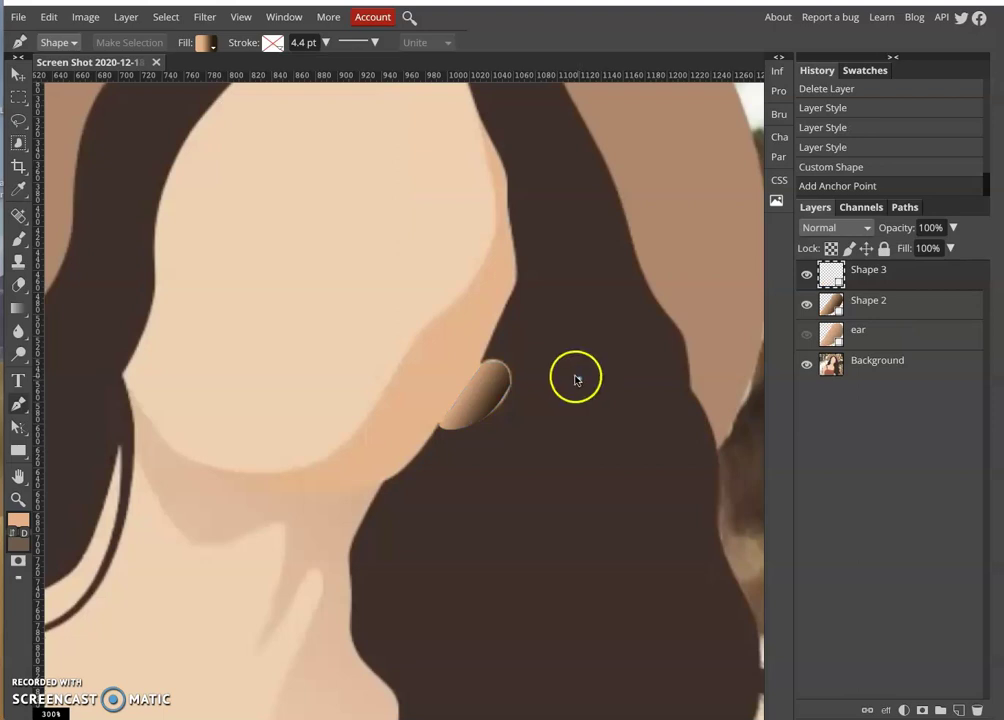
key(ctrl+z)
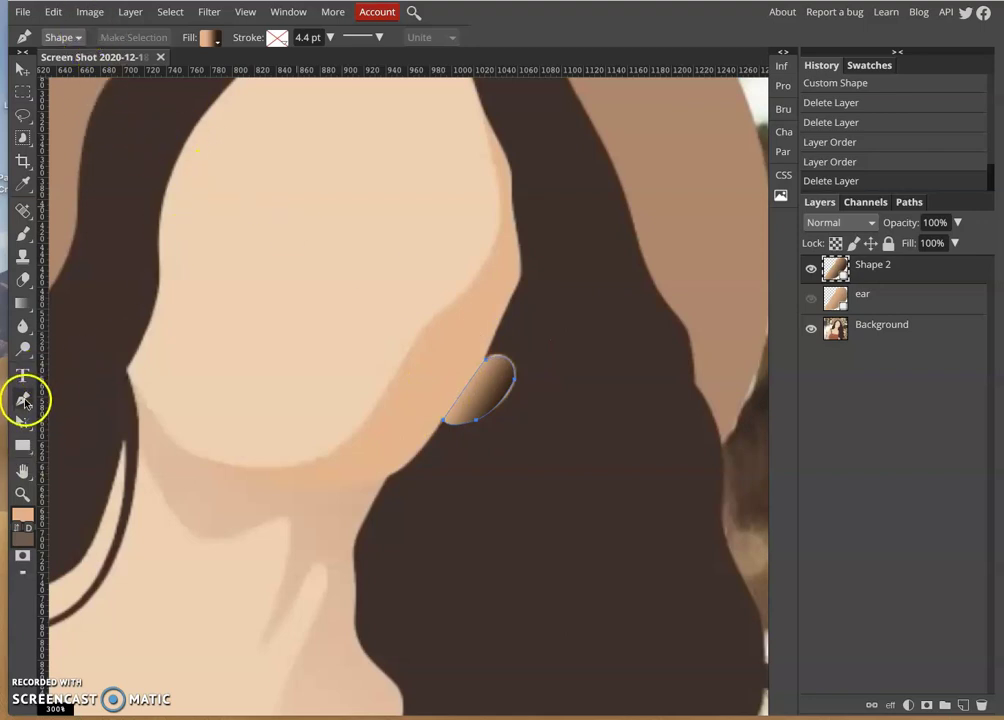
- Free-transform the ear shape, enlarging it proportionally to about 109% and rotating it about -2.2° to cover the ear
click(53, 13)
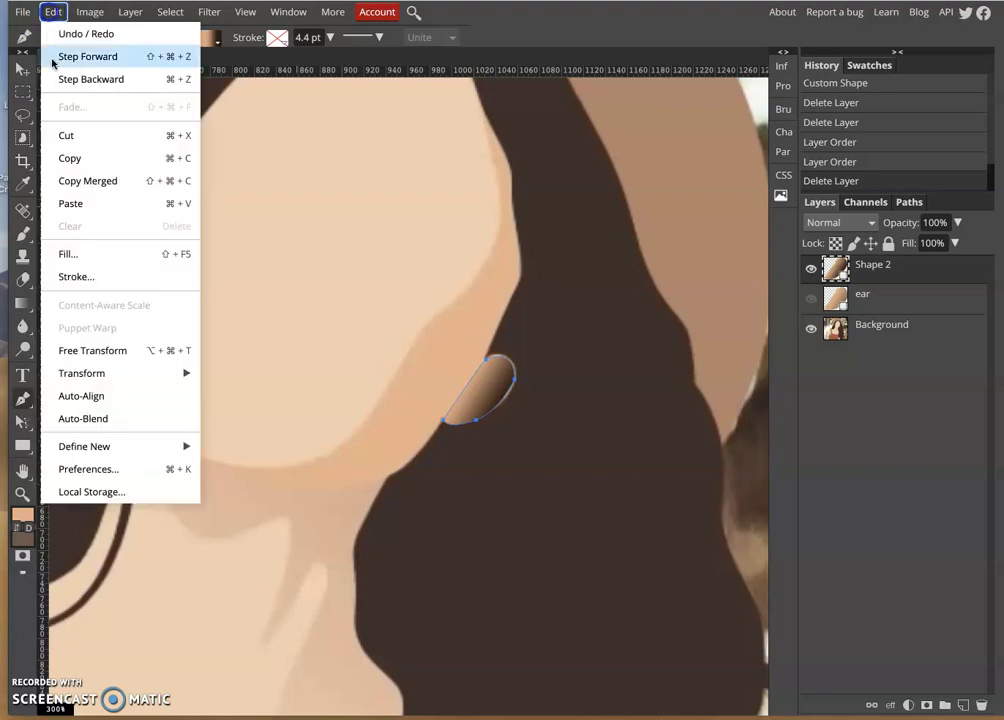
click(79, 350)
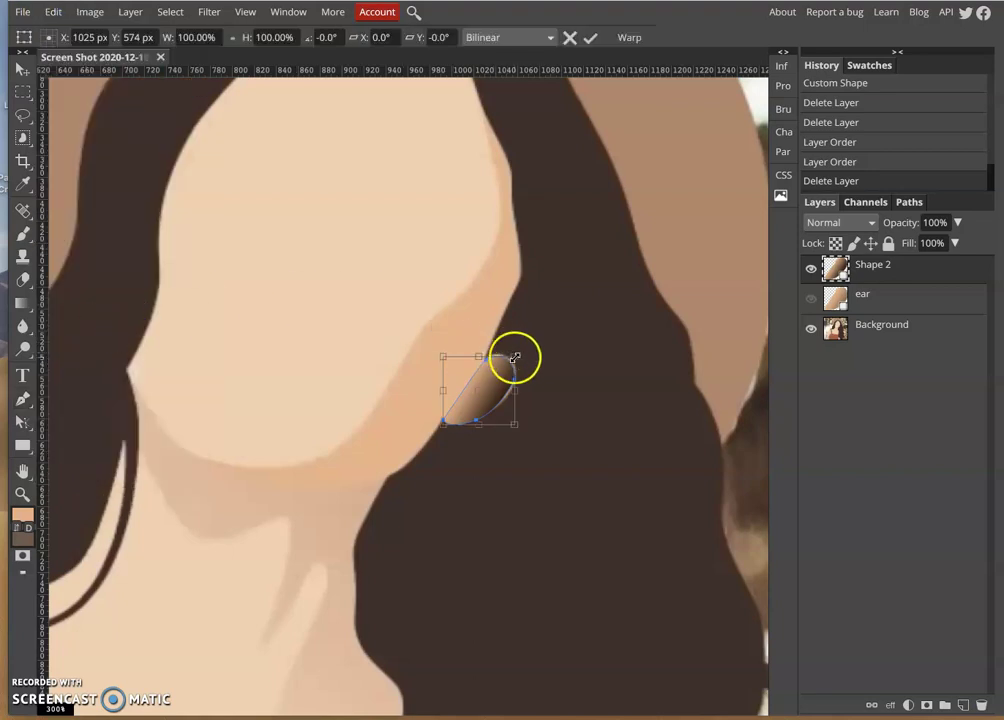
drag(517, 356, 499, 379)
drag(520, 434, 522, 435)
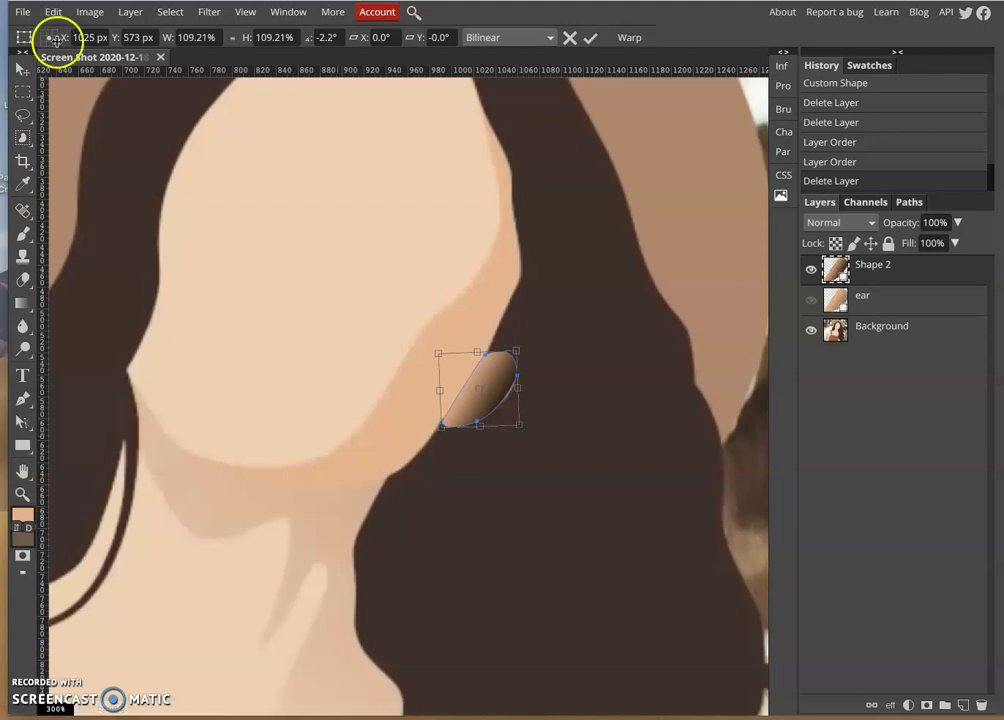